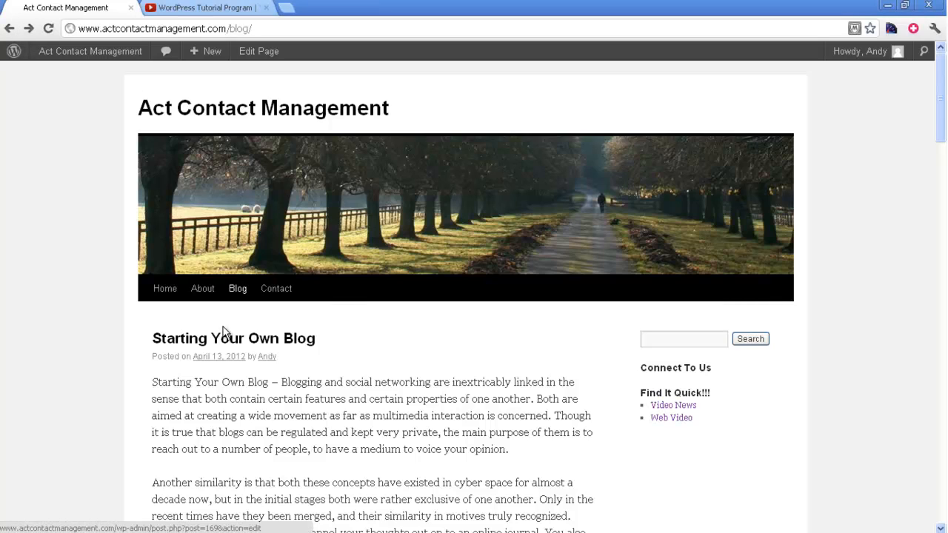
# Open the "Starting Your Own Blog" post from the Blog page and edit it in Visual mode
pyautogui.scroll(-1, 334, 324)
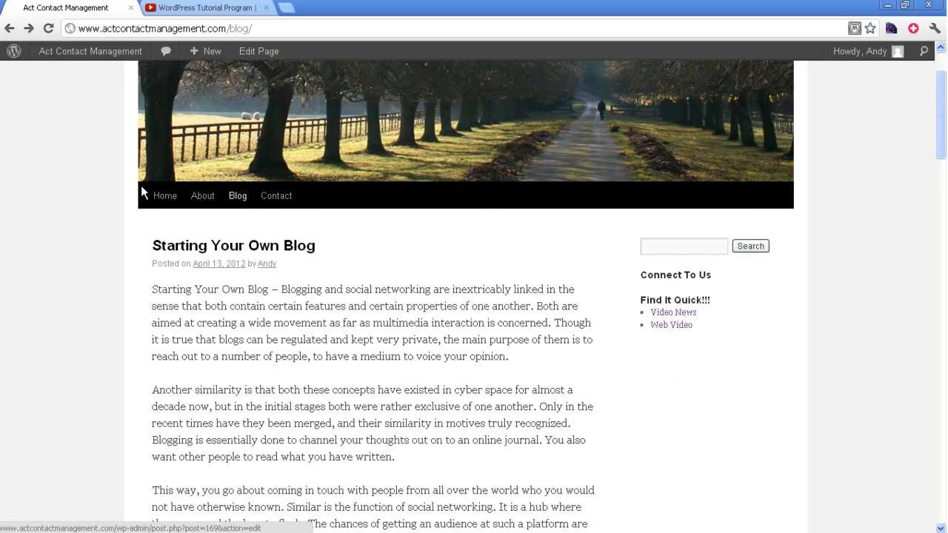
pyautogui.click(238, 197)
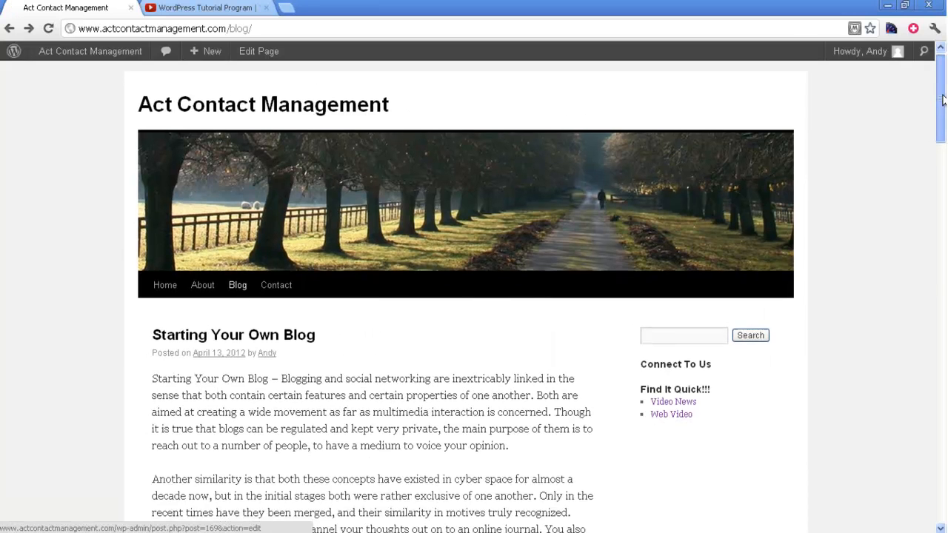
pyautogui.moveTo(942, 100)
pyautogui.mouseDown()
pyautogui.moveTo(945, 354)
pyautogui.moveTo(943, 87)
pyautogui.mouseUp()
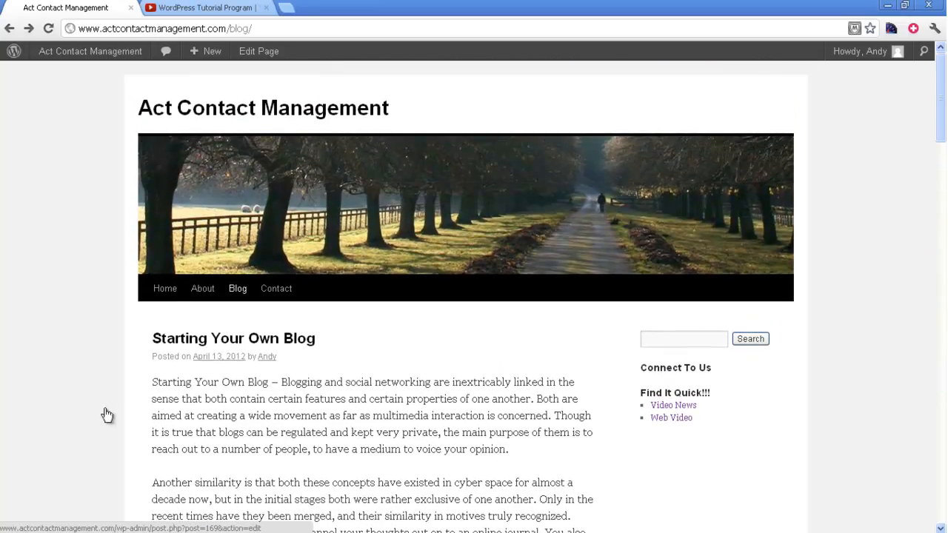
pyautogui.click(268, 342)
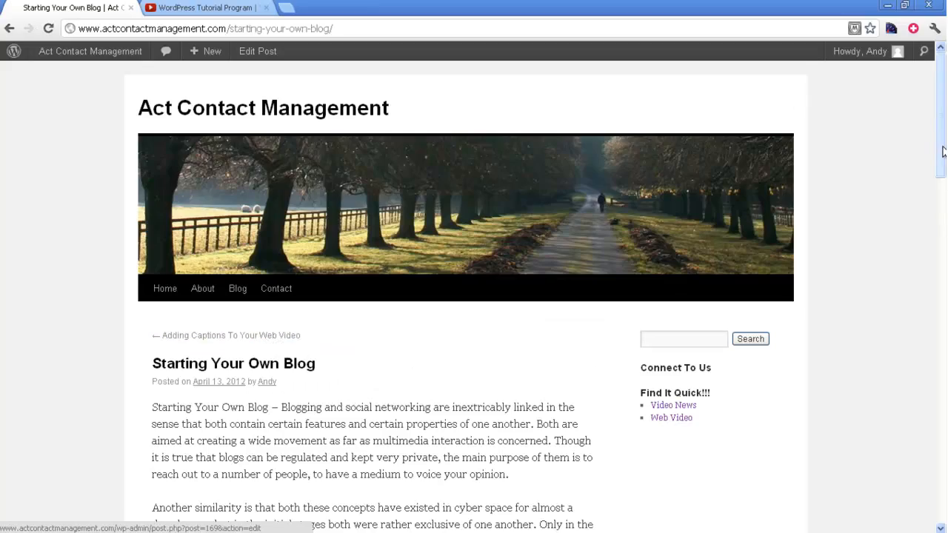
pyautogui.moveTo(937, 205); pyautogui.dragTo(937, 104)
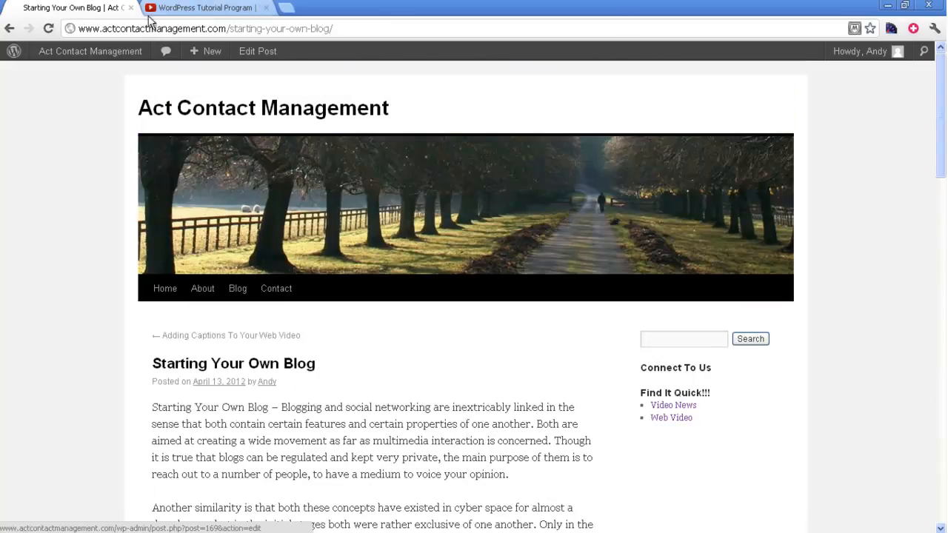
pyautogui.click(253, 57)
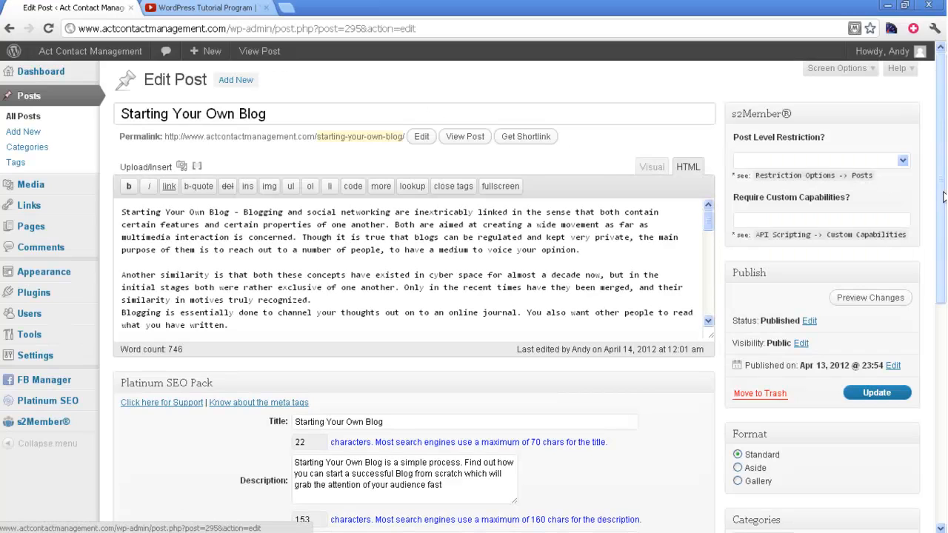
pyautogui.click(651, 167)
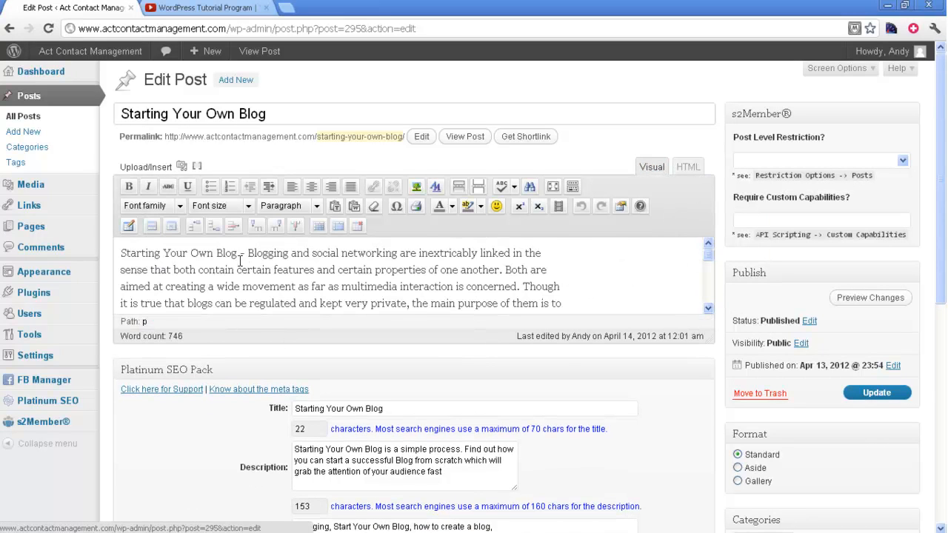
# Copy the opening phrase "Starting Your Own Blog" in the post's first paragraph and make it bold
pyautogui.moveTo(238, 253); pyautogui.dragTo(121, 253)
pyautogui.hotkey('ctrl', 'c')
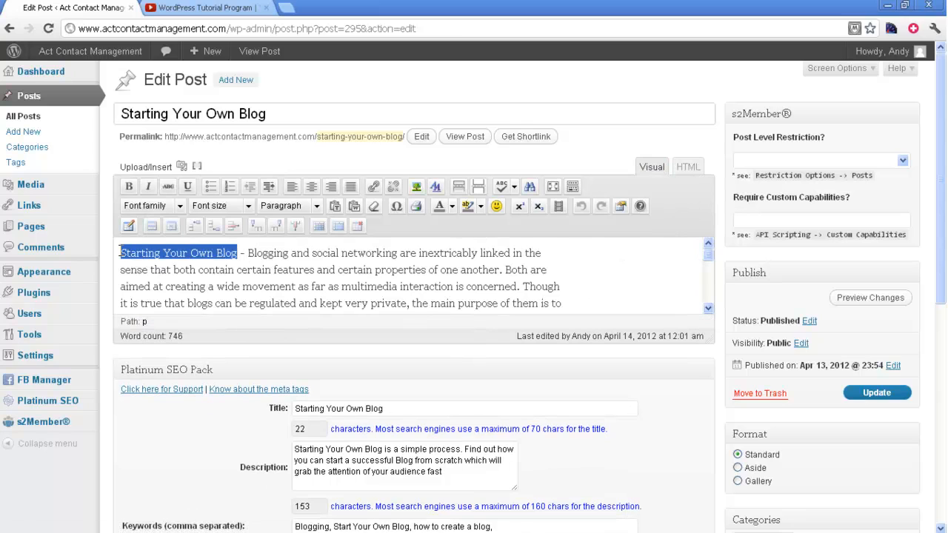
pyautogui.click(128, 187)
pyautogui.click(272, 266)
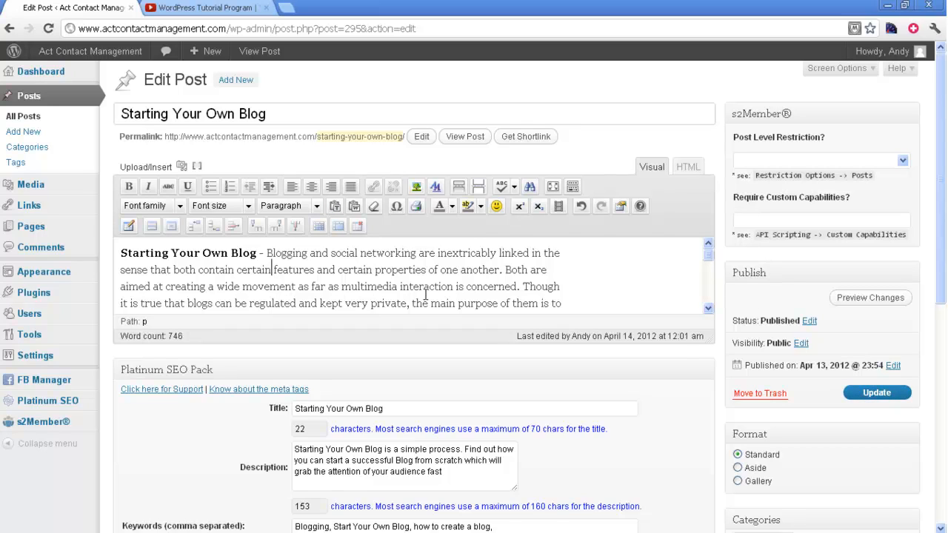
# Make the content editing area taller and upload the image "blog" from the "old" folder for the start of the post's text
pyautogui.moveTo(708, 321); pyautogui.dragTo(711, 456)
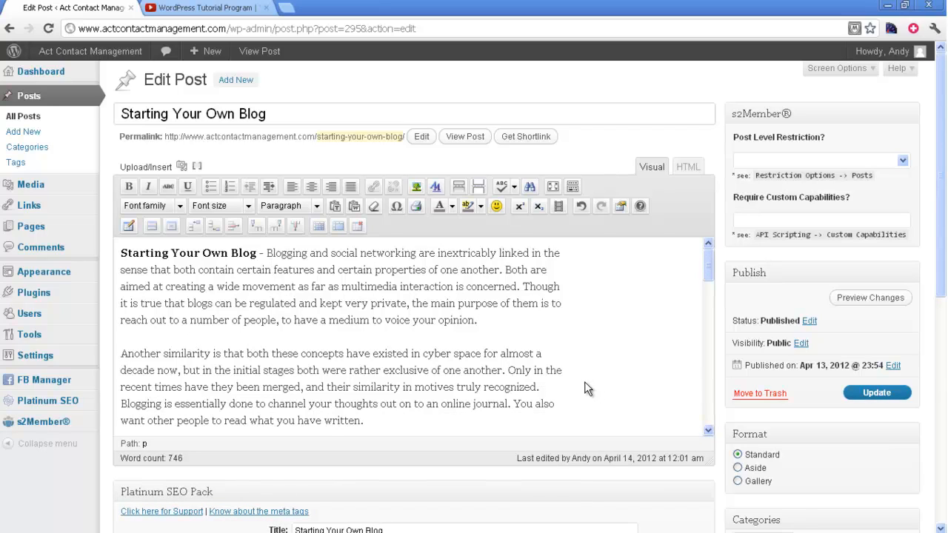
pyautogui.click(121, 253)
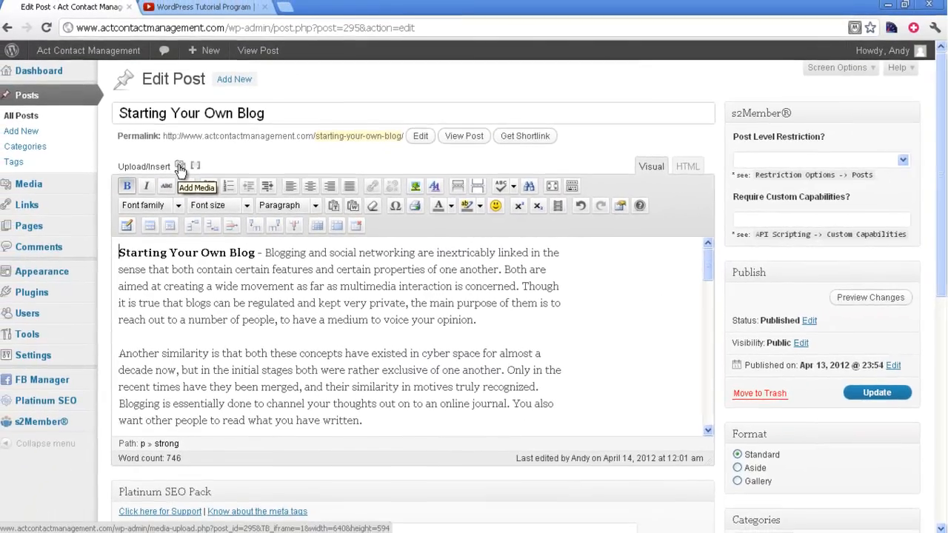
pyautogui.click(182, 160)
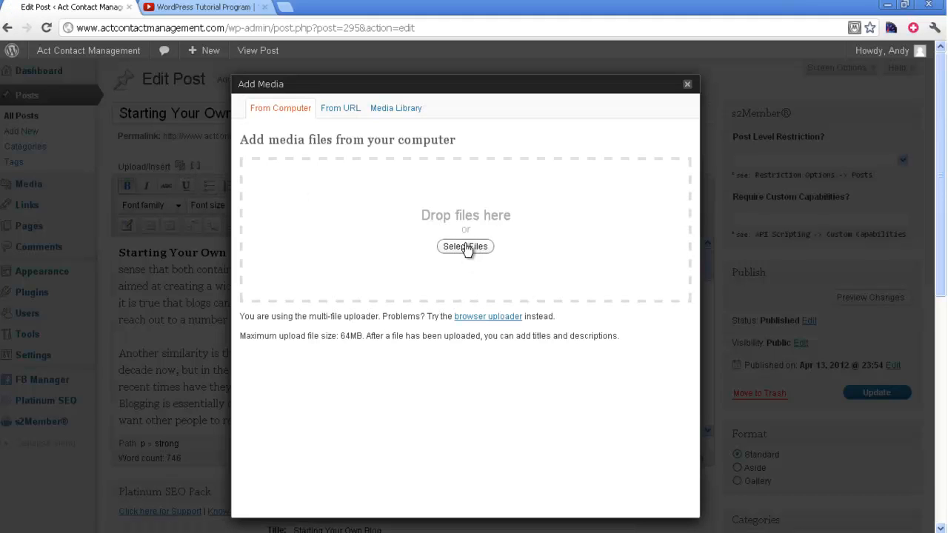
pyautogui.click(465, 246)
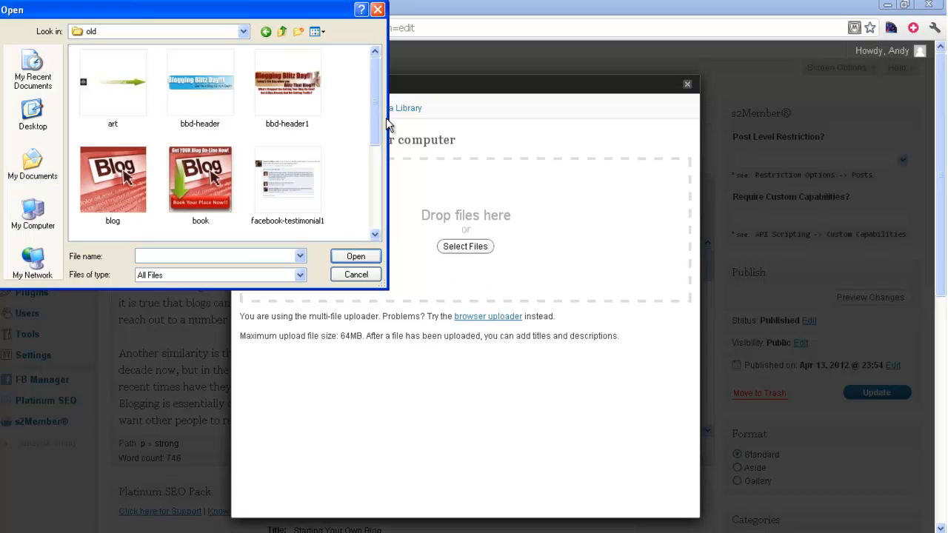
pyautogui.moveTo(379, 116); pyautogui.dragTo(371, 77)
pyautogui.click(109, 174)
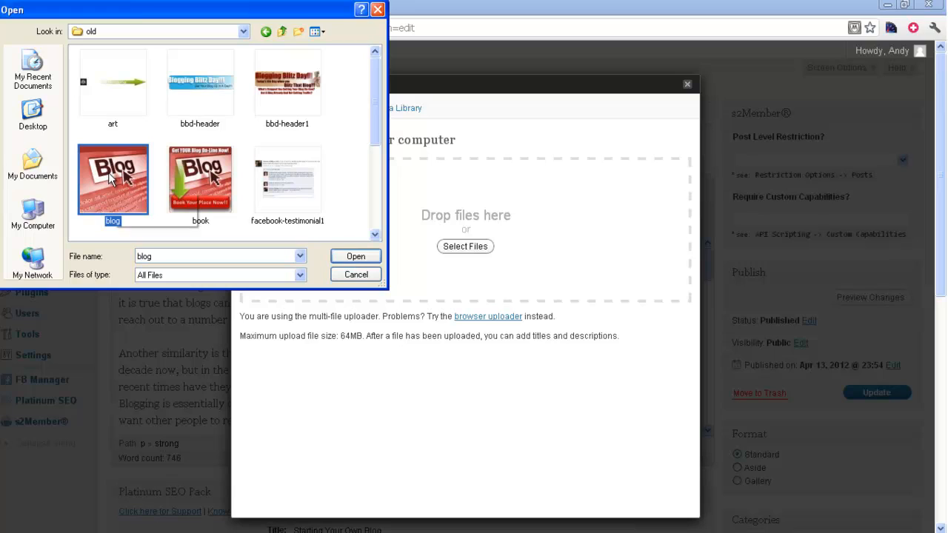
pyautogui.click(356, 257)
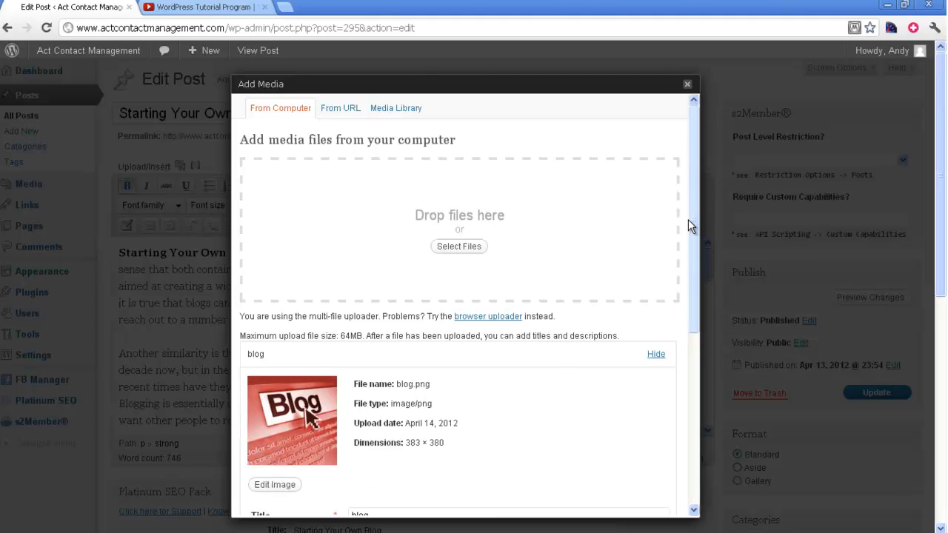
# Clear the uploaded image's title and paste "Starting Your Own Blog" as its alternate text
pyautogui.moveTo(698, 212); pyautogui.dragTo(685, 390)
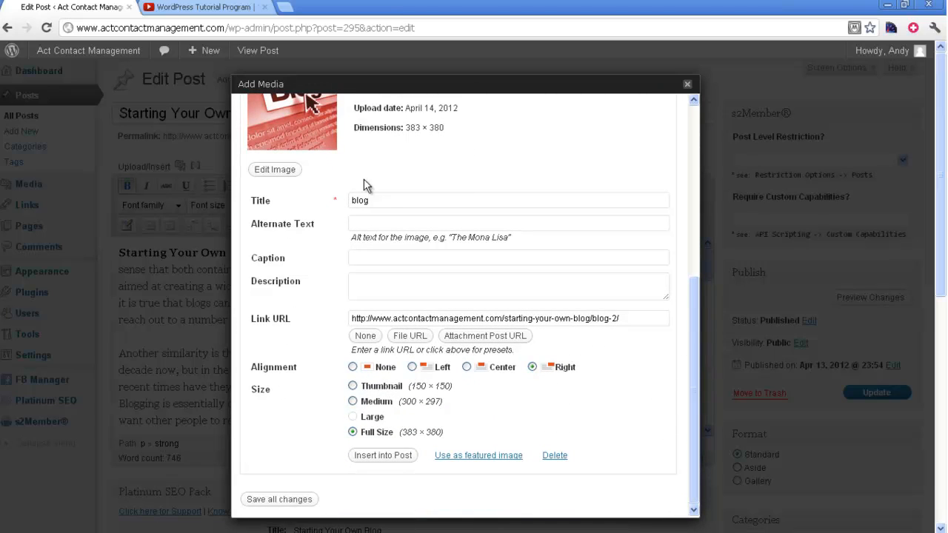
pyautogui.moveTo(375, 200); pyautogui.dragTo(337, 213)
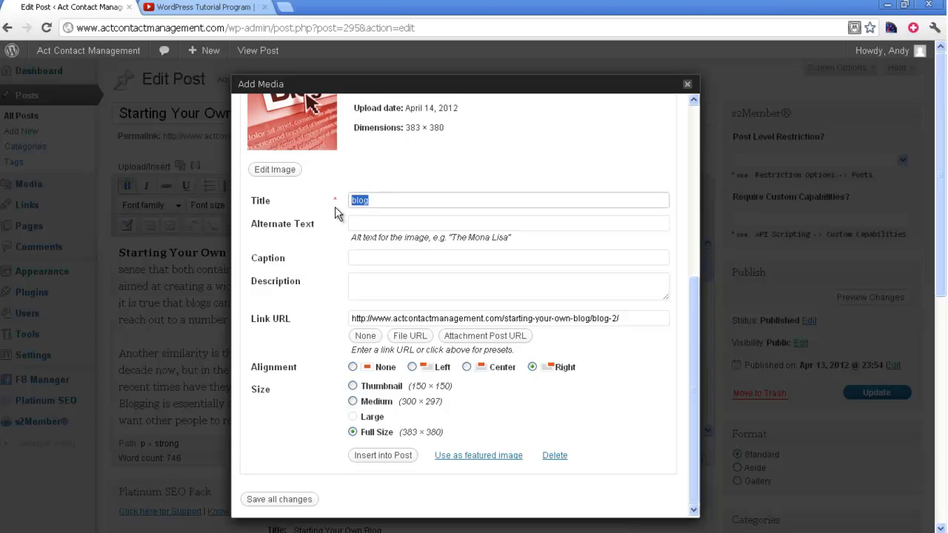
pyautogui.press('BackSpace')
pyautogui.click(387, 222)
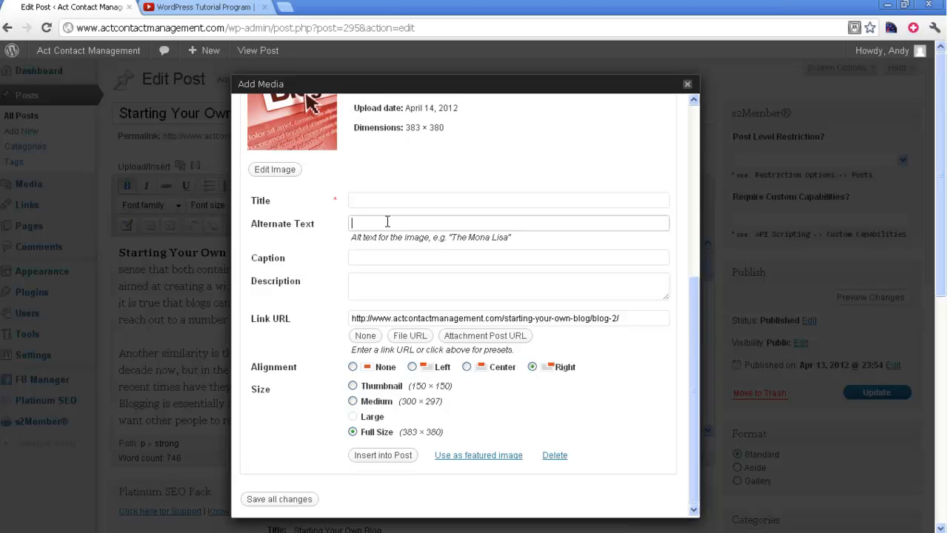
pyautogui.hotkey('ctrl', 'v')
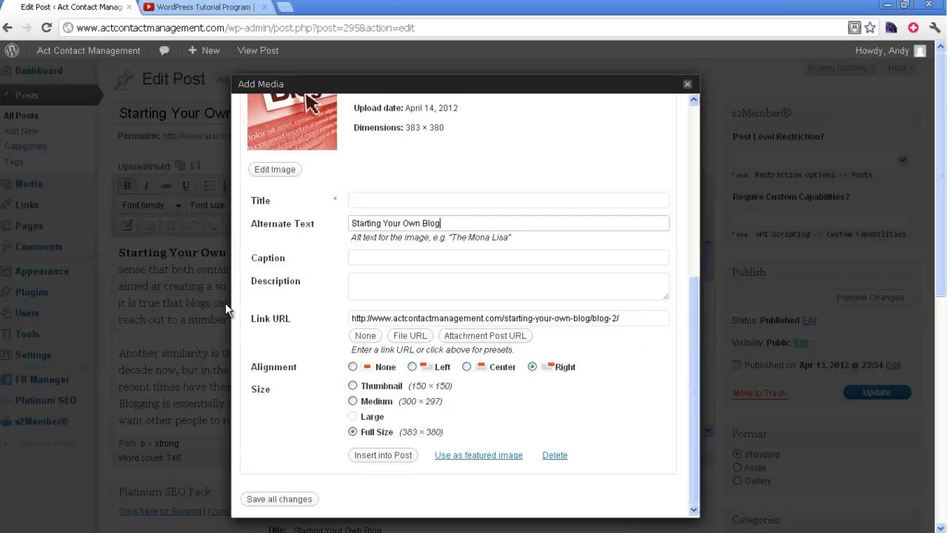
# Remove the image's link URL and insert the image into the post
pyautogui.moveTo(350, 318); pyautogui.dragTo(669, 316)
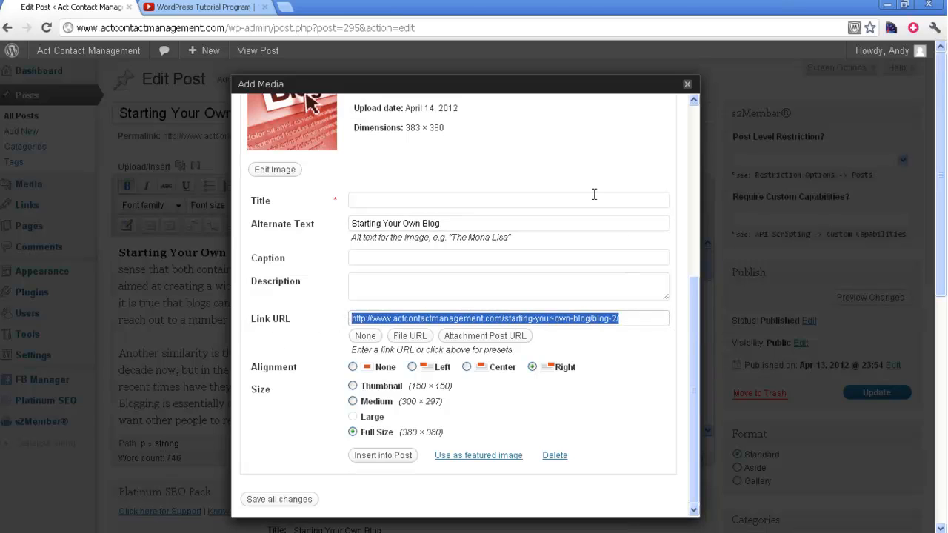
pyautogui.press('BackSpace')
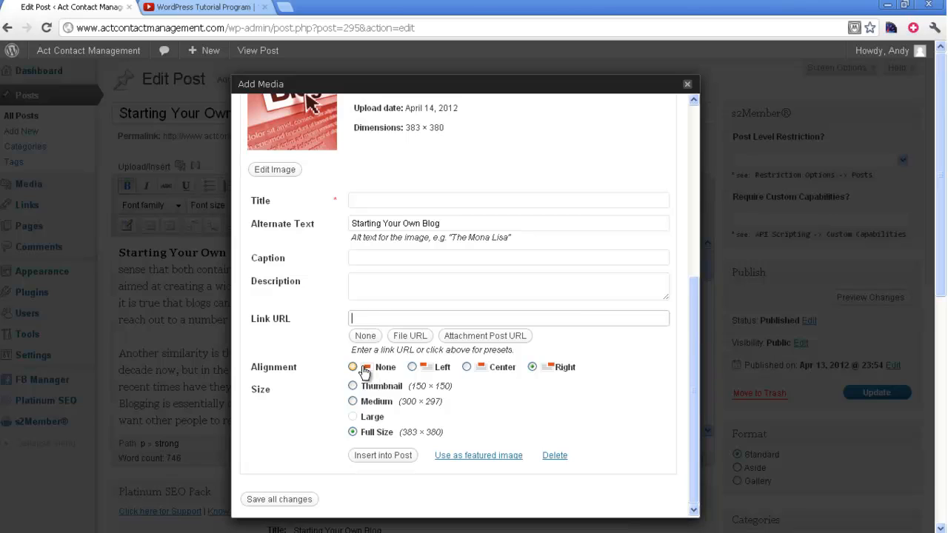
pyautogui.click(442, 319)
pyautogui.click(379, 460)
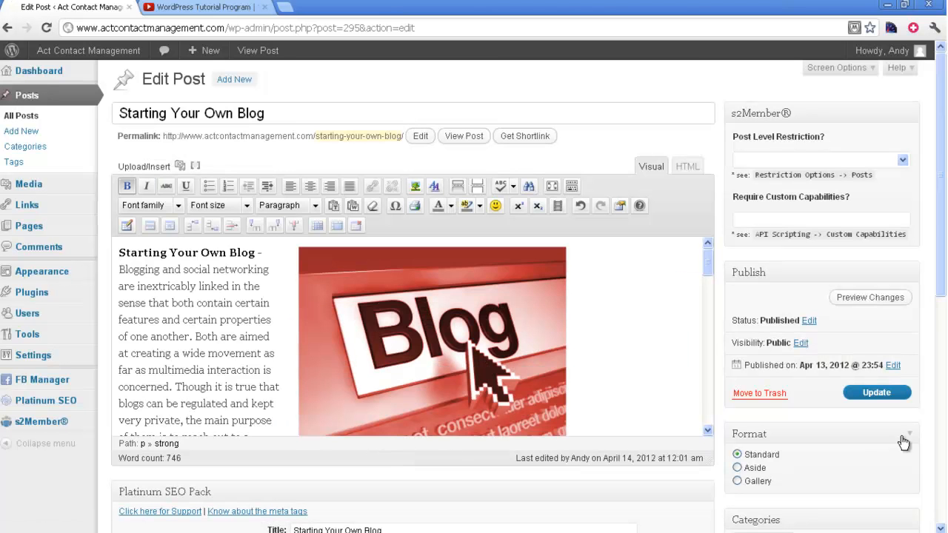
# Update the post and view it on the site to check the inserted image
pyautogui.click(878, 399)
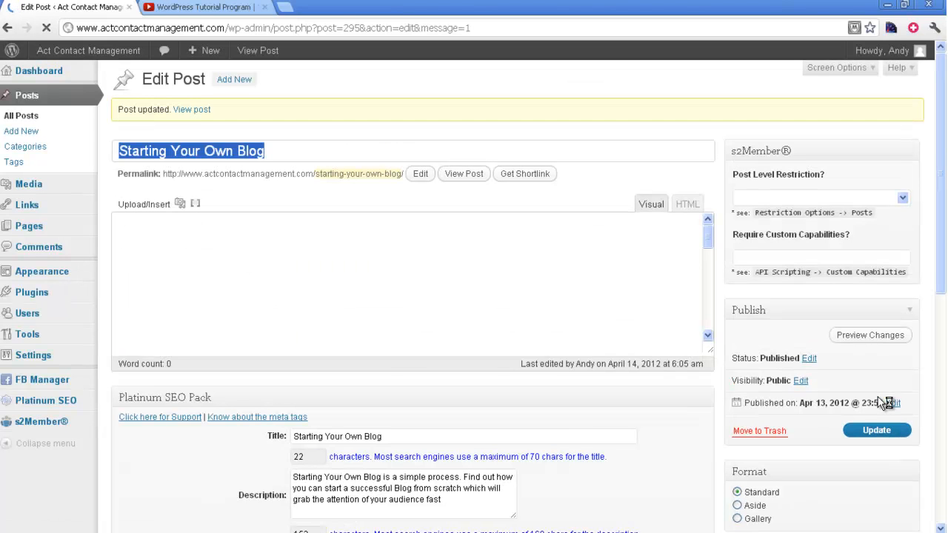
pyautogui.click(191, 111)
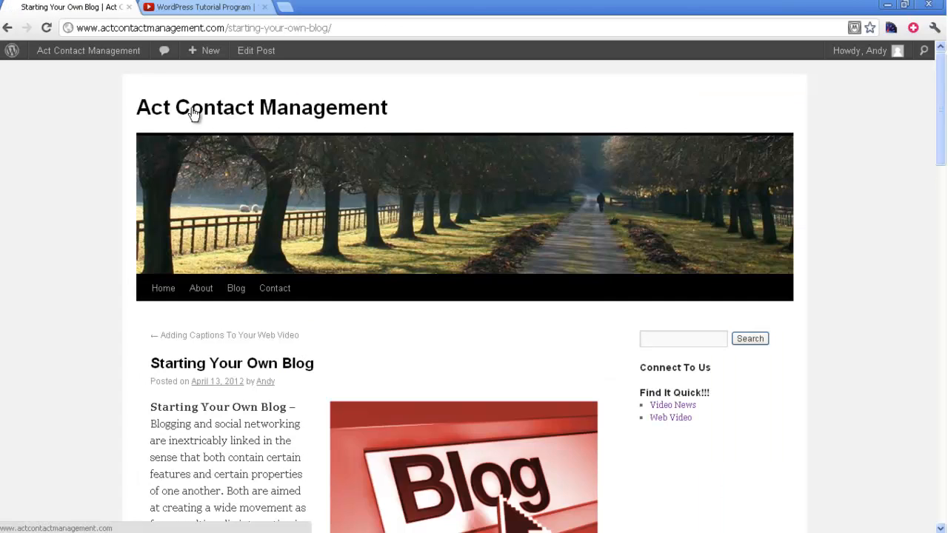
pyautogui.moveTo(941, 92)
pyautogui.mouseDown()
pyautogui.moveTo(943, 163)
pyautogui.moveTo(944, 92)
pyautogui.mouseUp()
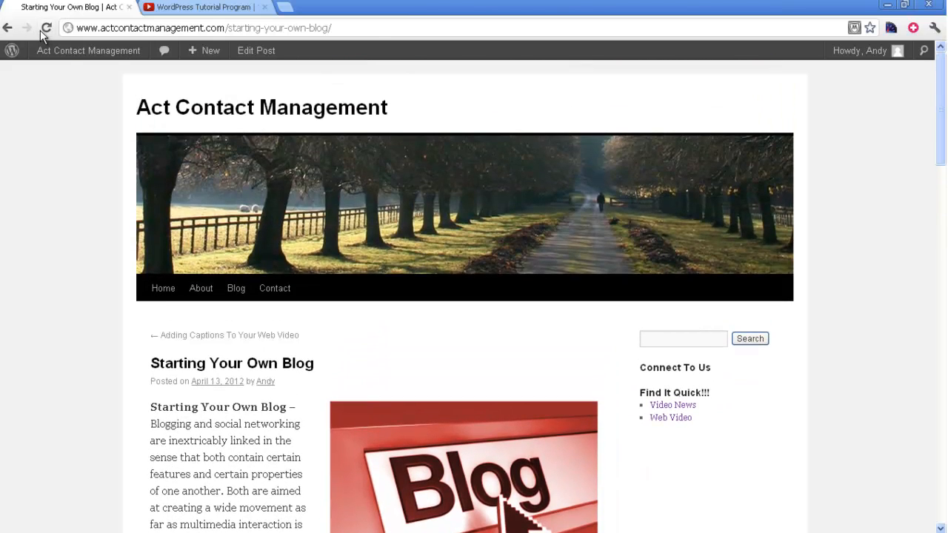
# Reopen the post for editing and set the blog image's size to 60%
pyautogui.click(256, 51)
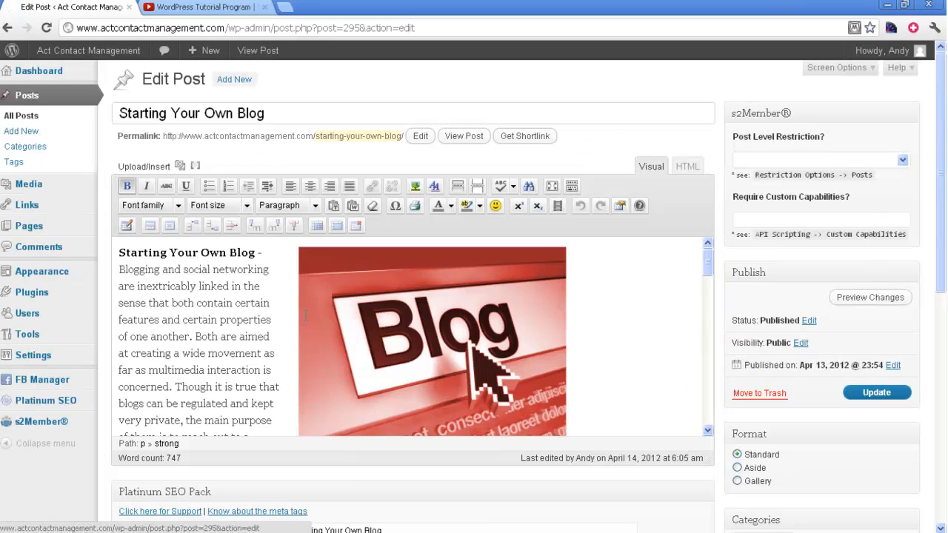
pyautogui.click(398, 325)
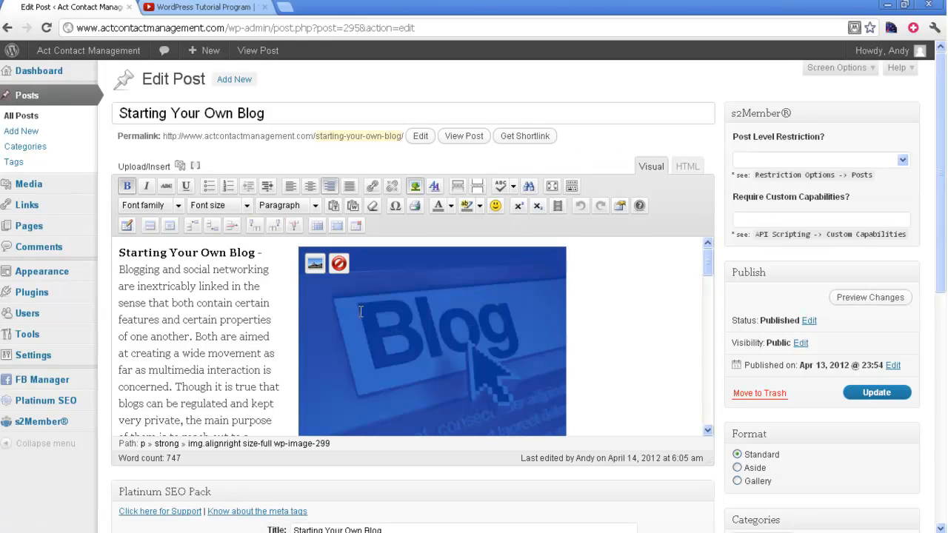
pyautogui.click(312, 265)
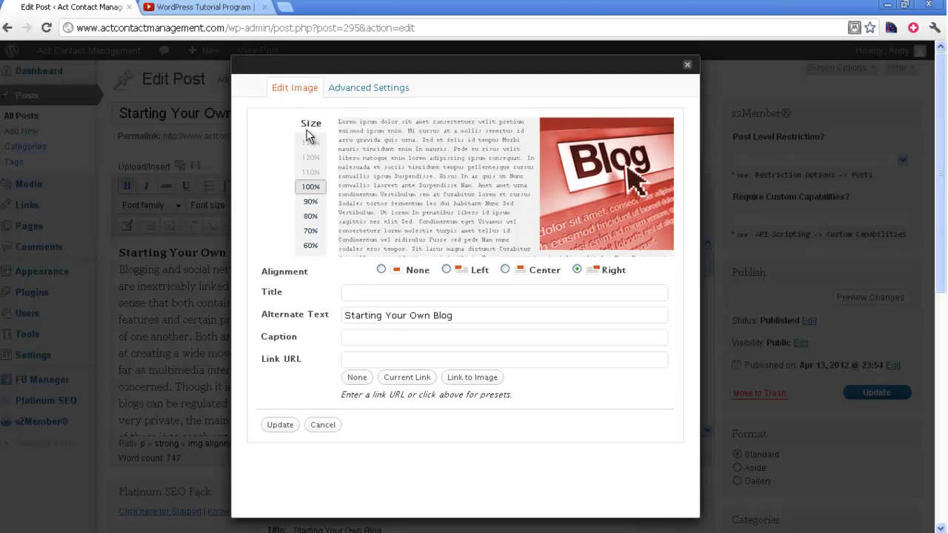
pyautogui.click(310, 246)
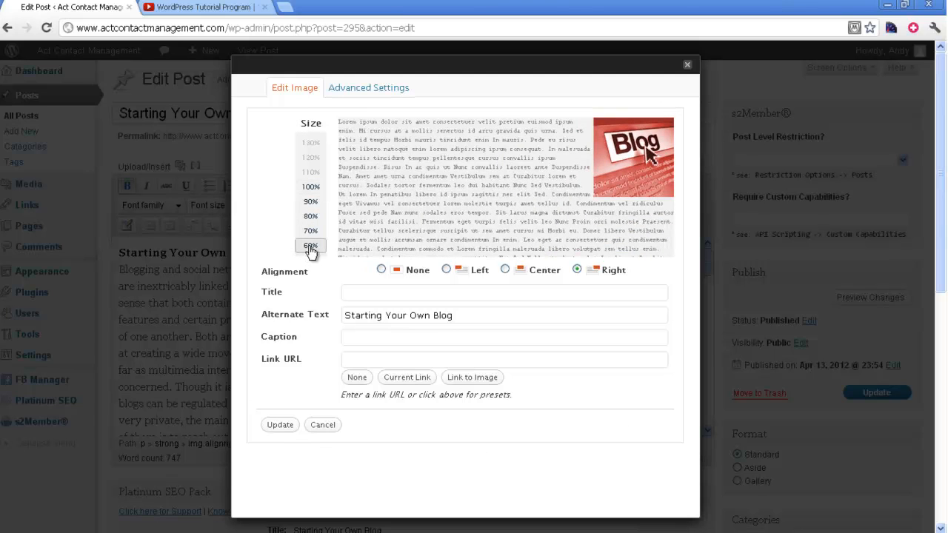
pyautogui.click(281, 428)
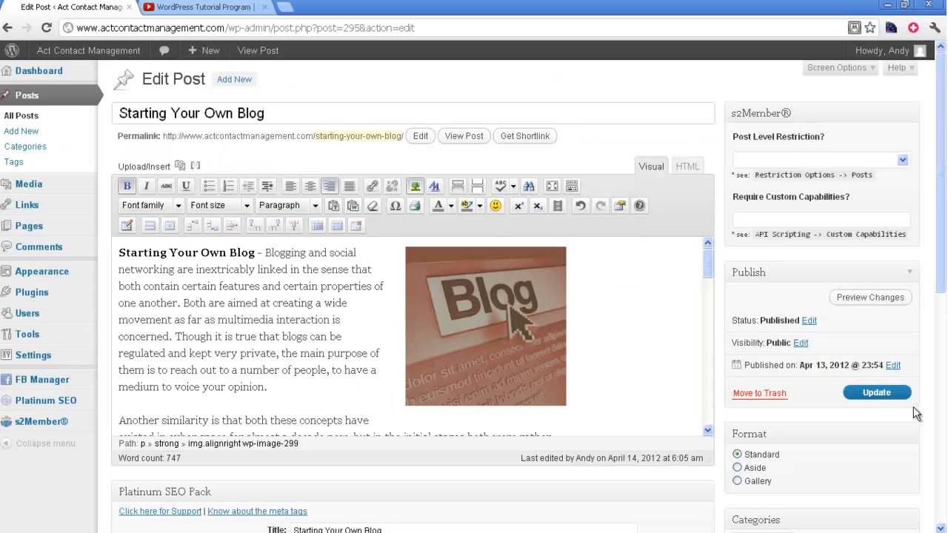
# Update the post with the resized image and review how the text wraps around it on the site
pyautogui.click(885, 393)
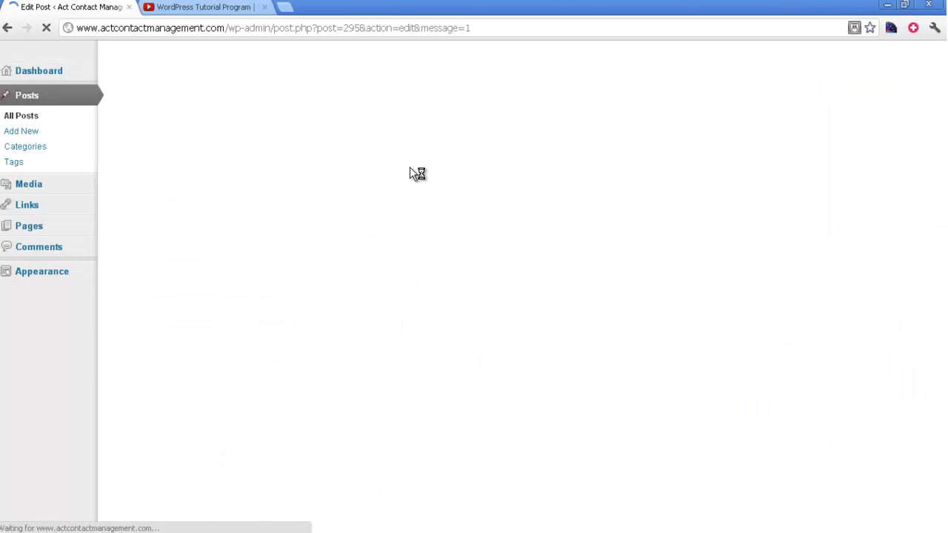
pyautogui.click(192, 113)
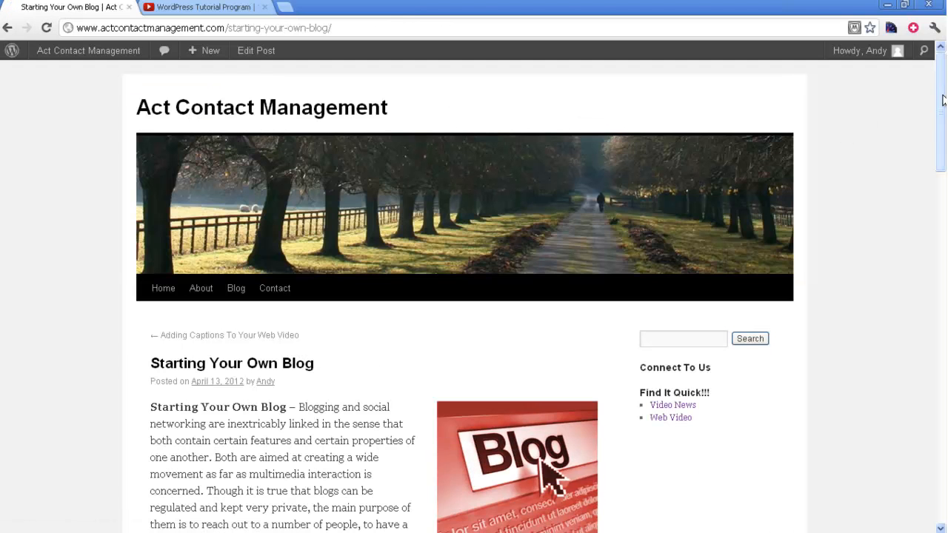
pyautogui.moveTo(943, 100); pyautogui.dragTo(944, 168)
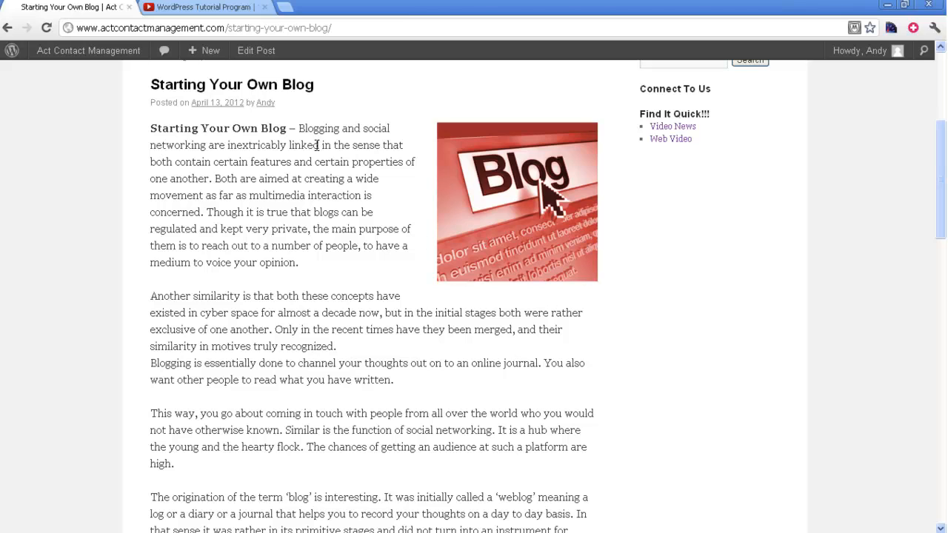
# Reopen the "Starting Your Own Blog" post for editing and enlarge the content editor's height
pyautogui.click(255, 51)
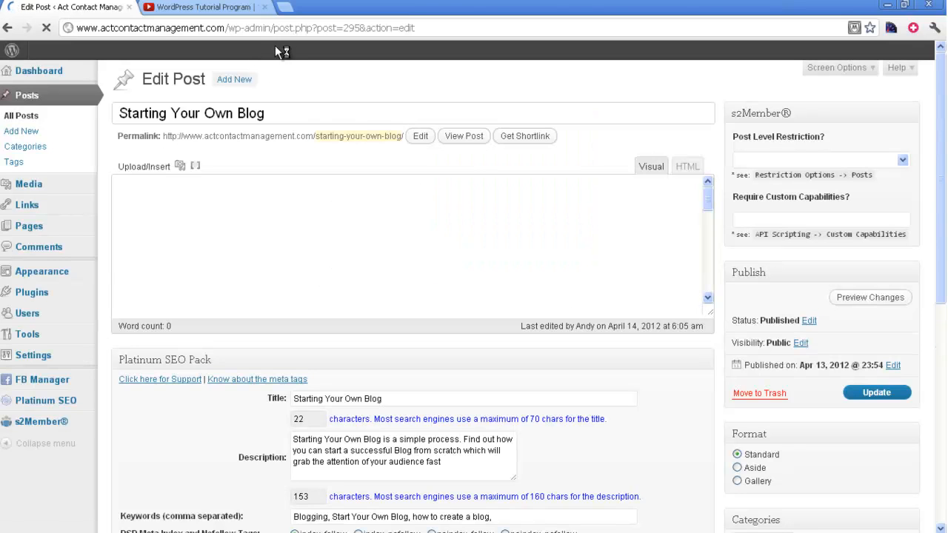
pyautogui.scroll(-2, 943, 205)
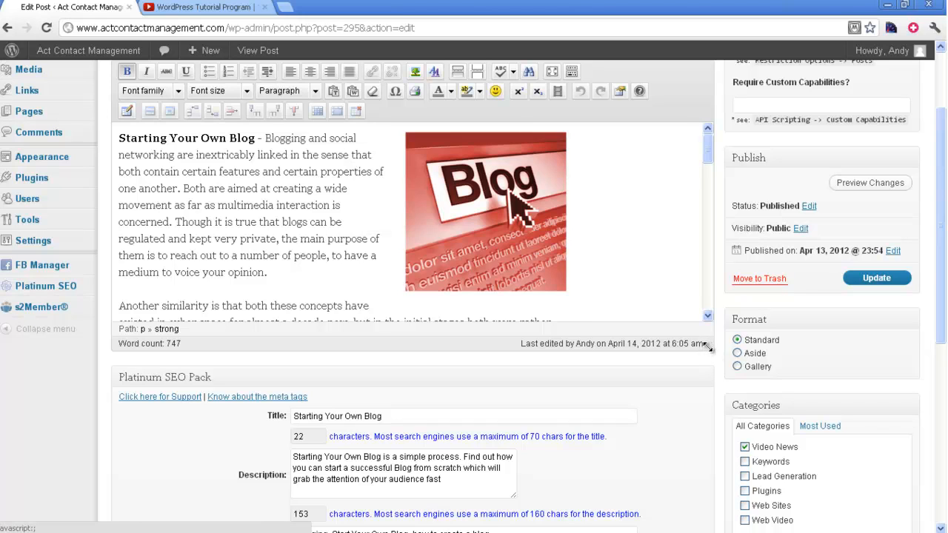
pyautogui.moveTo(709, 348); pyautogui.dragTo(711, 526)
# Add a new line after the paragraph ending "such a platform are high." and enter the placeholder text "vvvvvvvvvvv" there
pyautogui.moveTo(707, 189); pyautogui.dragTo(708, 259)
pyautogui.click(279, 249)
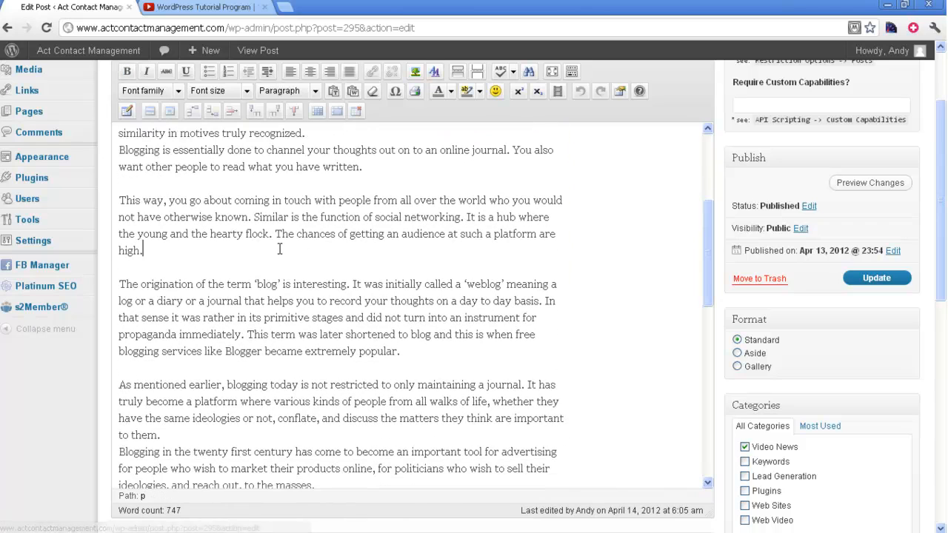
pyautogui.press('Return')
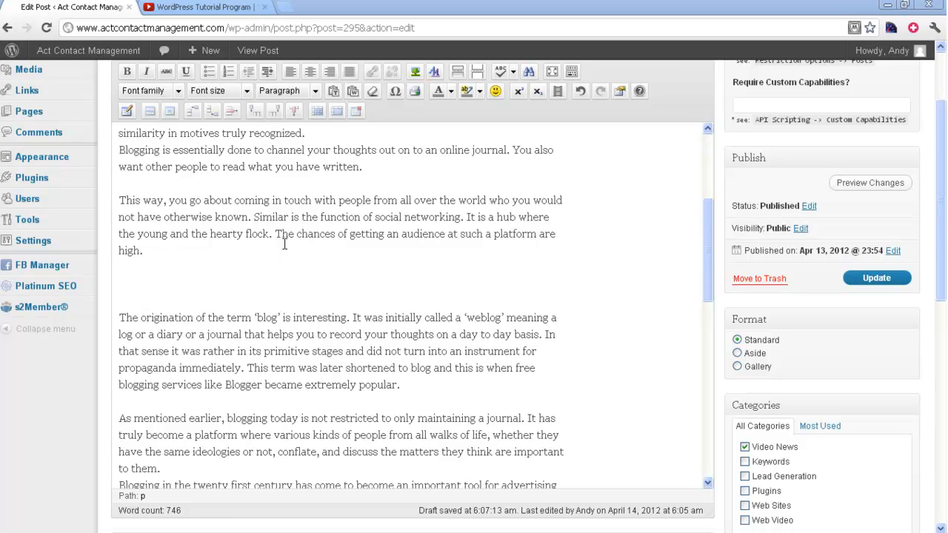
pyautogui.click(171, 279)
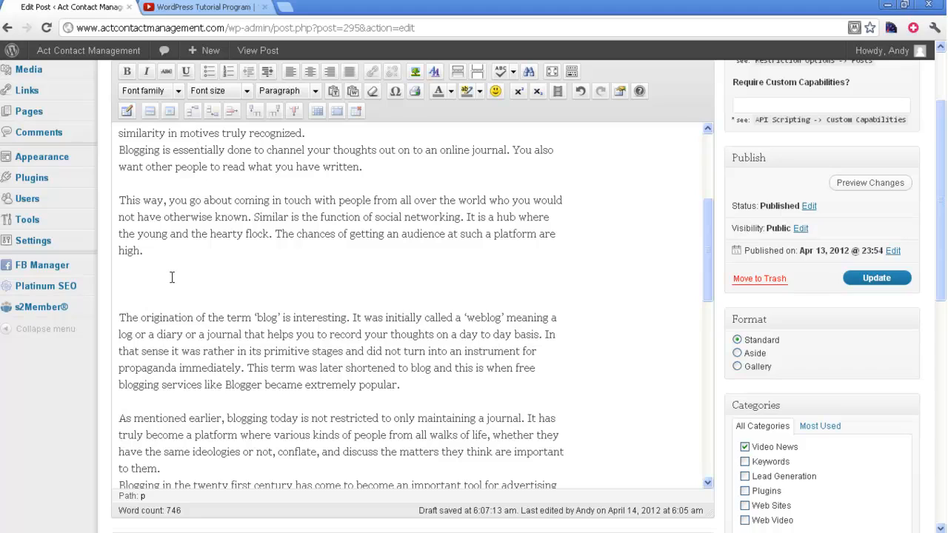
pyautogui.write('vvvvvvvvvvv')
# Show the post's HTML source and select the "vvvvvvvvvvv" placeholder between the paragraphs
pyautogui.moveTo(707, 246); pyautogui.dragTo(721, 142)
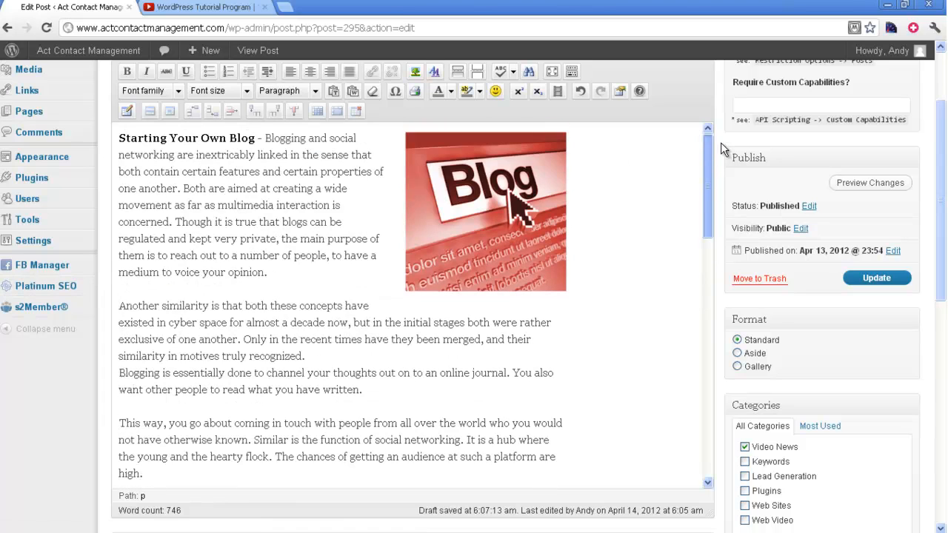
pyautogui.scroll(1, 730, 122)
pyautogui.scroll(1, 731, 128)
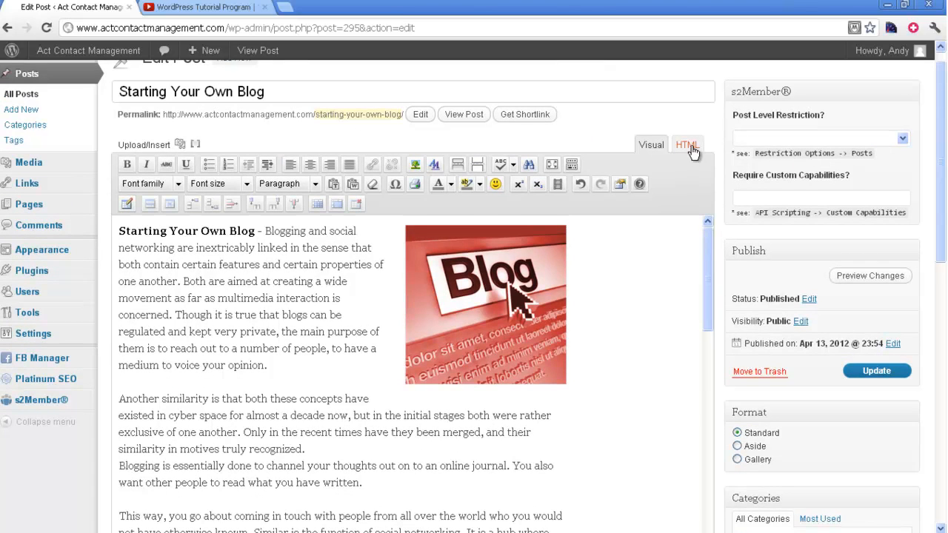
pyautogui.click(686, 145)
pyautogui.moveTo(708, 244); pyautogui.dragTo(707, 305)
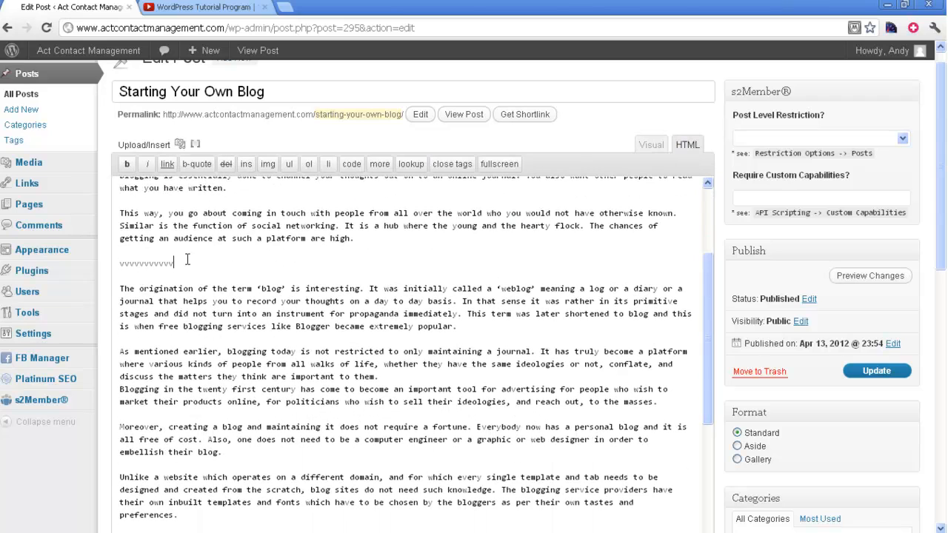
pyautogui.moveTo(187, 259); pyautogui.dragTo(119, 260)
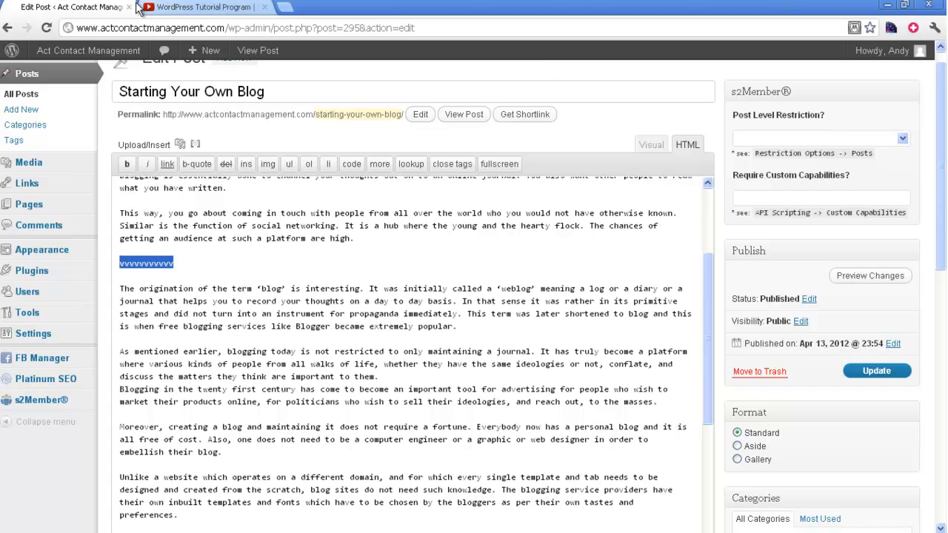
# Switch to the YouTube page of the WordPress Tutorial Program video and look through its full description
pyautogui.click(199, 7)
pyautogui.moveTo(942, 142); pyautogui.dragTo(942, 136)
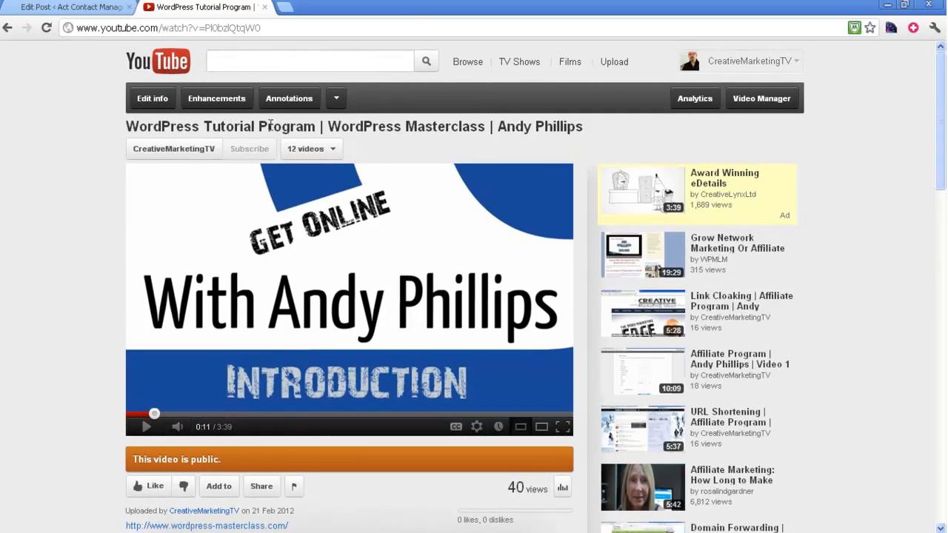
pyautogui.moveTo(938, 137); pyautogui.dragTo(942, 222)
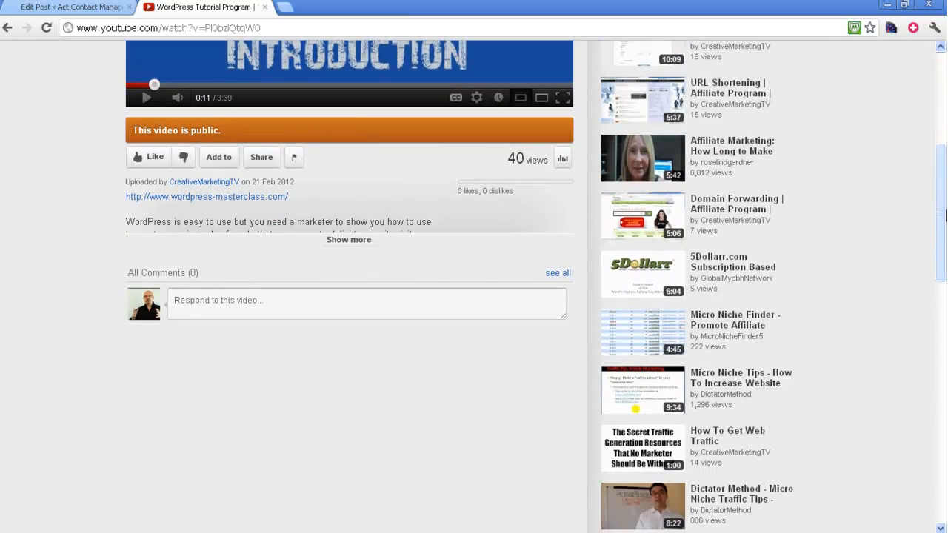
pyautogui.click(363, 241)
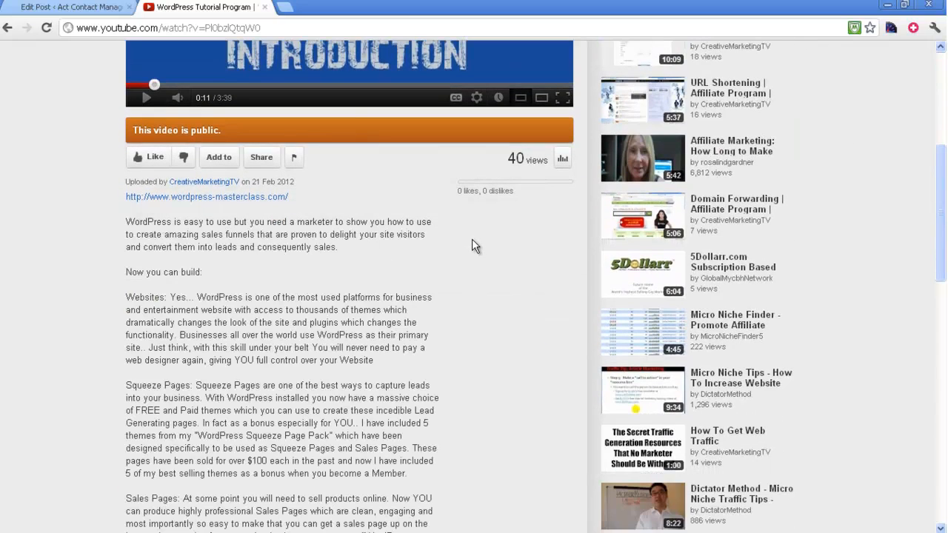
pyautogui.scroll(-4, 355, 288)
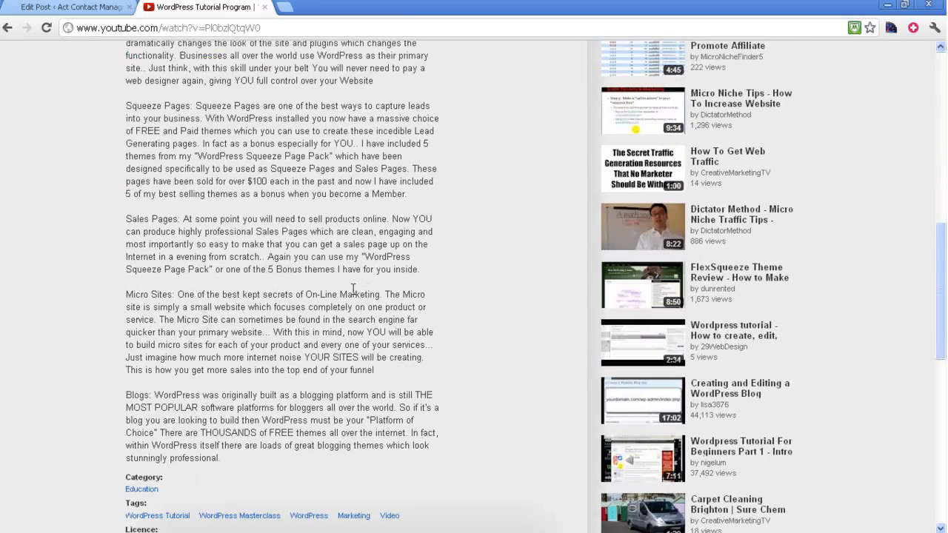
pyautogui.scroll(5, 355, 293)
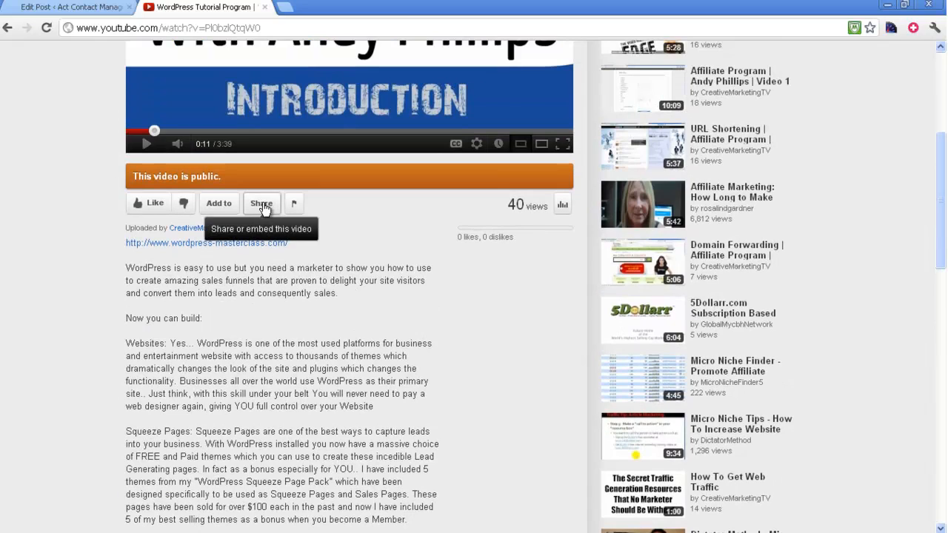
# Display the video's embed code from its sharing options and copy the entire iframe code
pyautogui.click(265, 209)
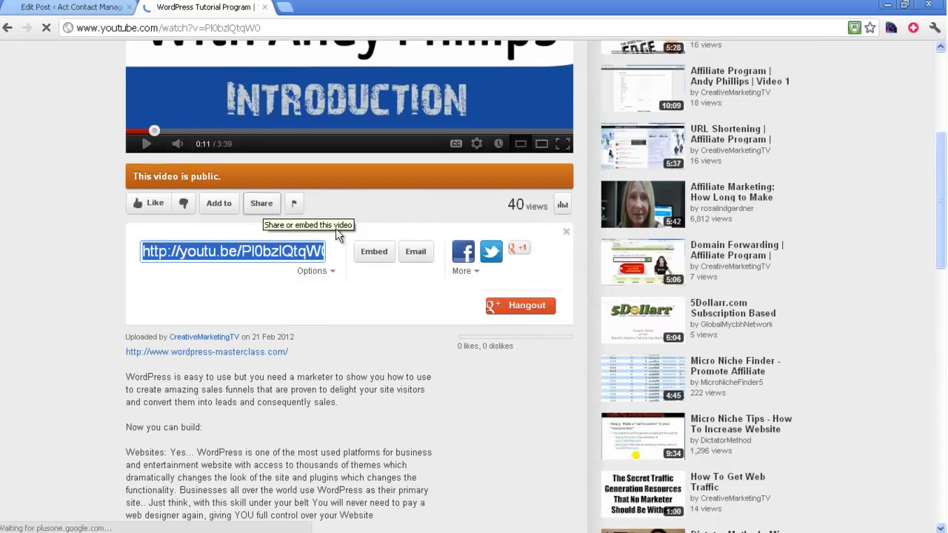
pyautogui.click(380, 255)
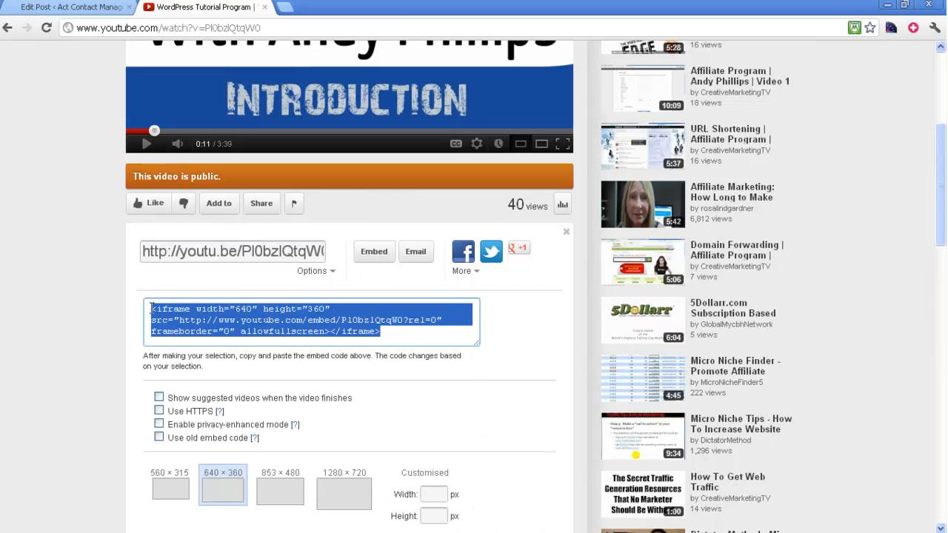
pyautogui.moveTo(152, 309); pyautogui.dragTo(327, 332)
pyautogui.click(356, 332)
pyautogui.click(404, 334)
pyautogui.moveTo(396, 335); pyautogui.dragTo(151, 307)
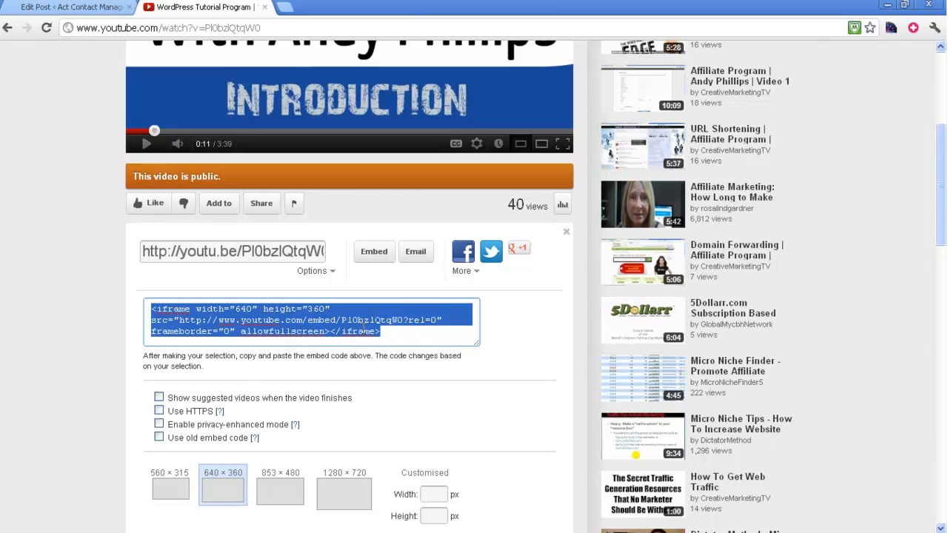
pyautogui.rightClick(363, 330)
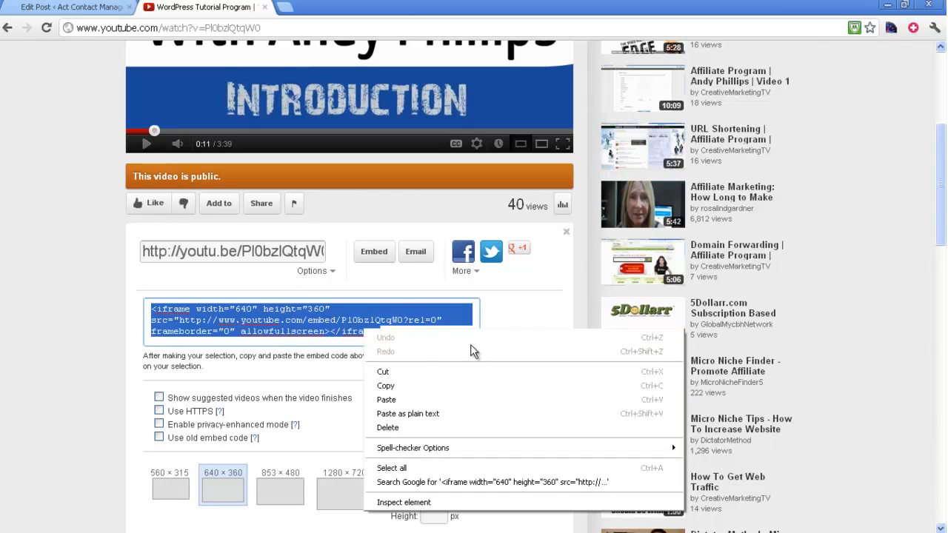
pyautogui.click(396, 387)
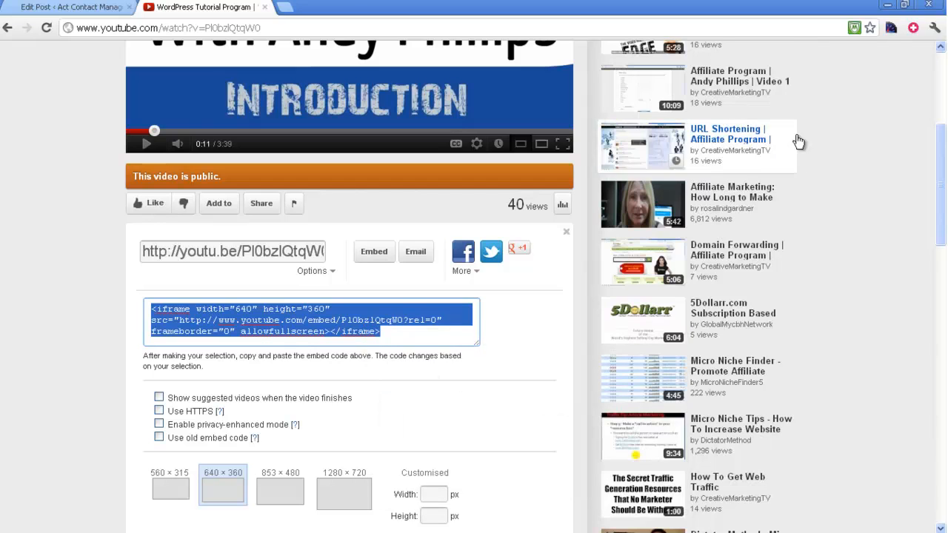
# Return to the WordPress post and replace the "vvvvvvvvvvv" placeholder in the HTML with the copied iframe embed code
pyautogui.click(111, 8)
pyautogui.click(313, 254)
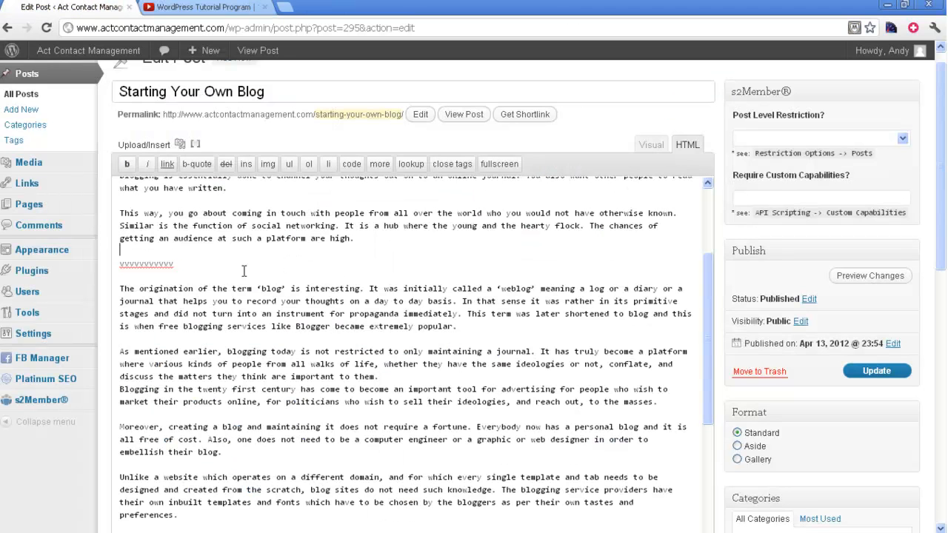
pyautogui.moveTo(179, 264); pyautogui.dragTo(116, 267)
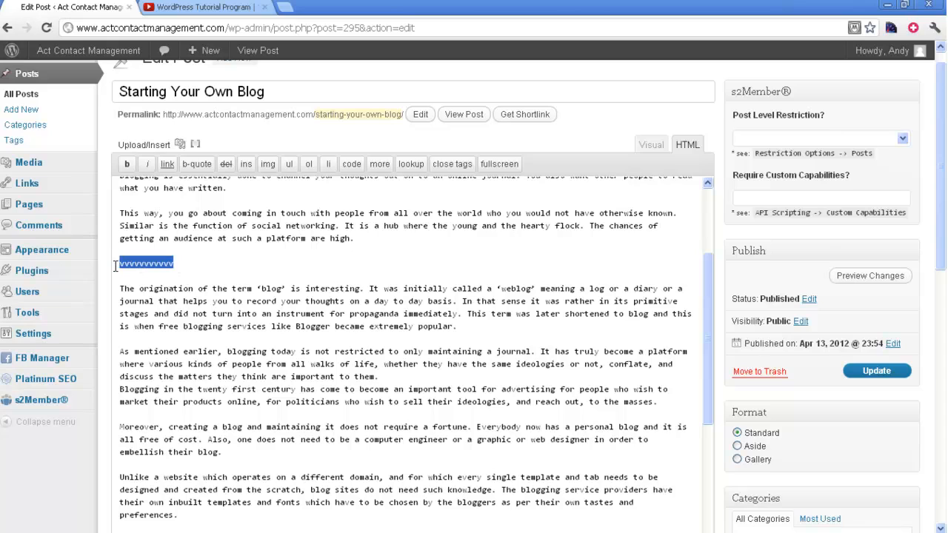
pyautogui.press('BackSpace')
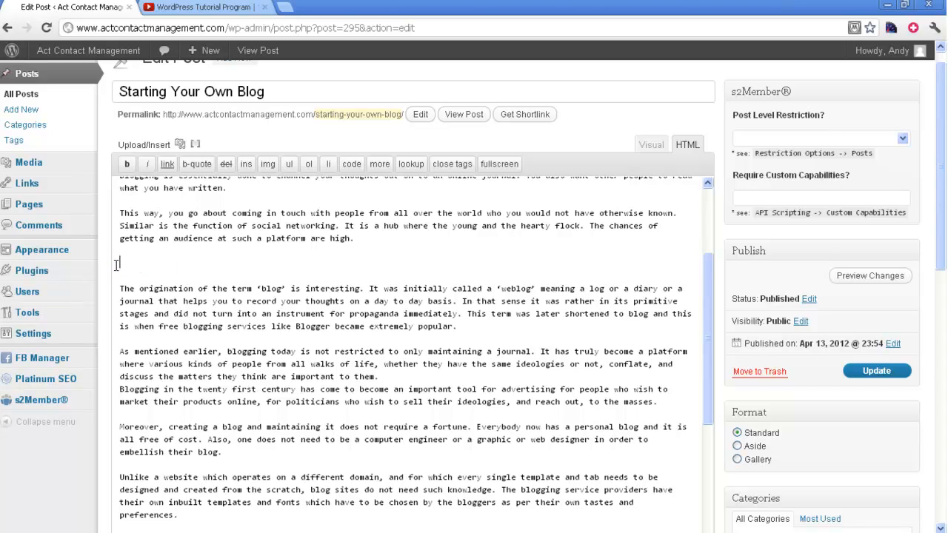
pyautogui.rightClick(127, 267)
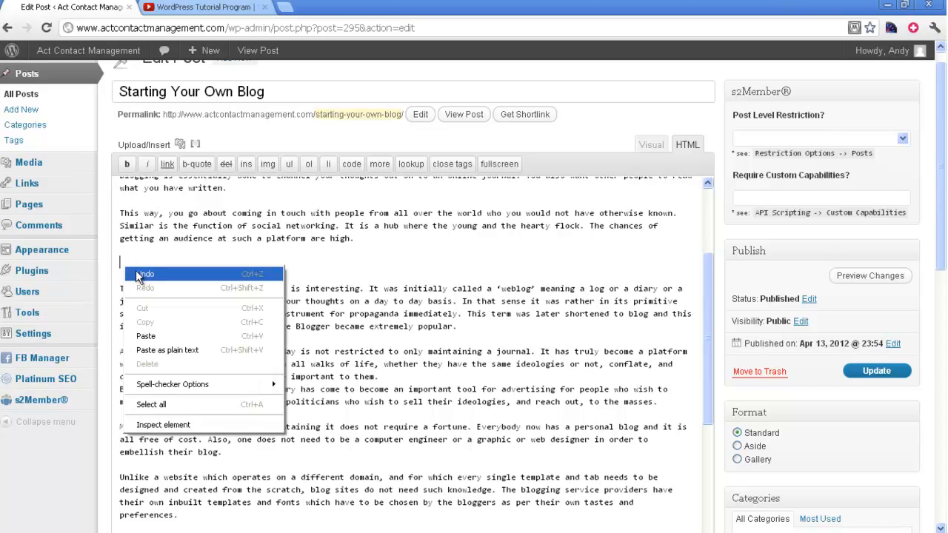
pyautogui.click(178, 335)
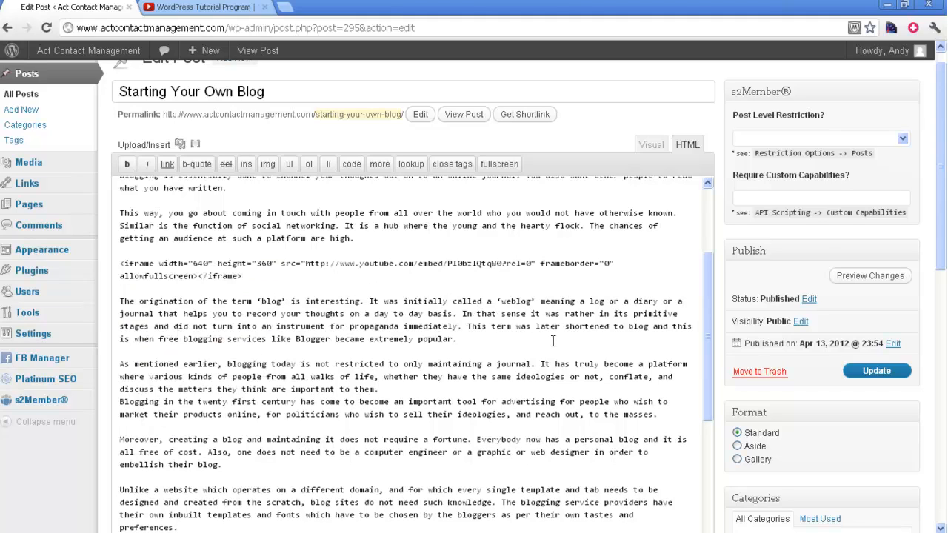
# Centre the embedded video in the visual editor and update the post
pyautogui.click(650, 145)
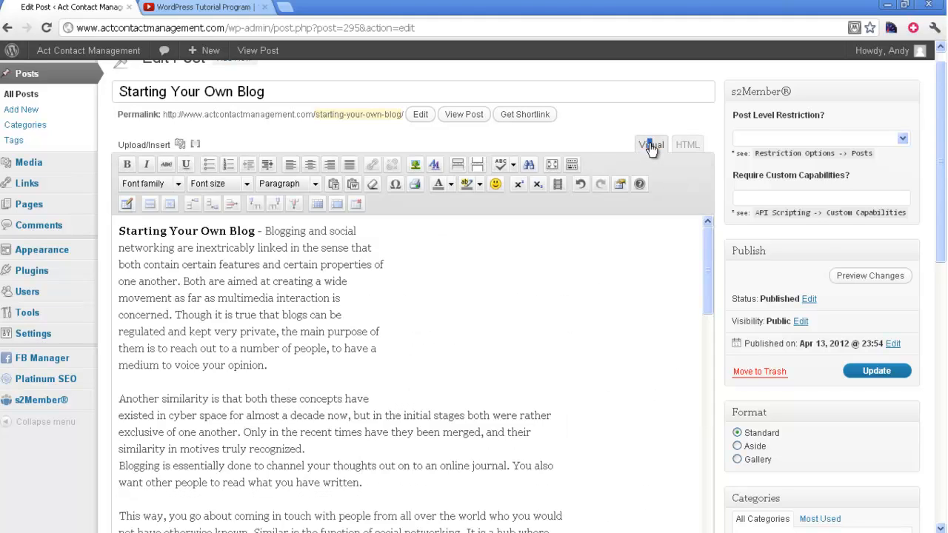
pyautogui.moveTo(708, 249); pyautogui.dragTo(710, 327)
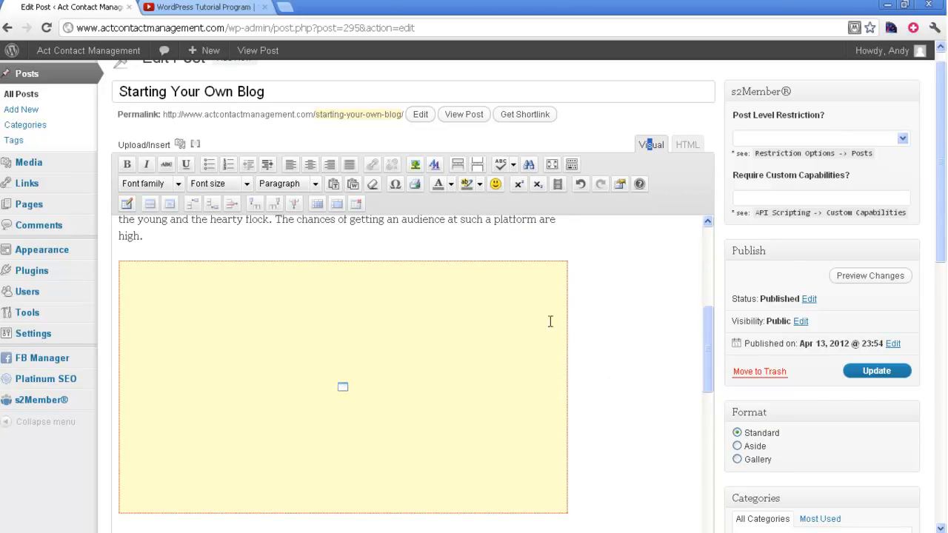
pyautogui.click(120, 372)
pyautogui.click(874, 371)
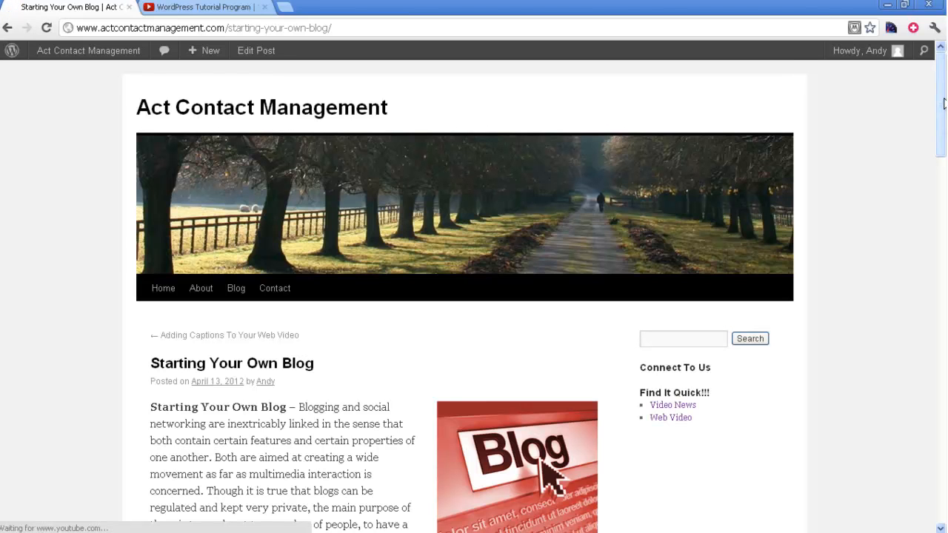
# Find the embedded video in the published post and play it to check that it works
pyautogui.moveTo(943, 104); pyautogui.dragTo(943, 235)
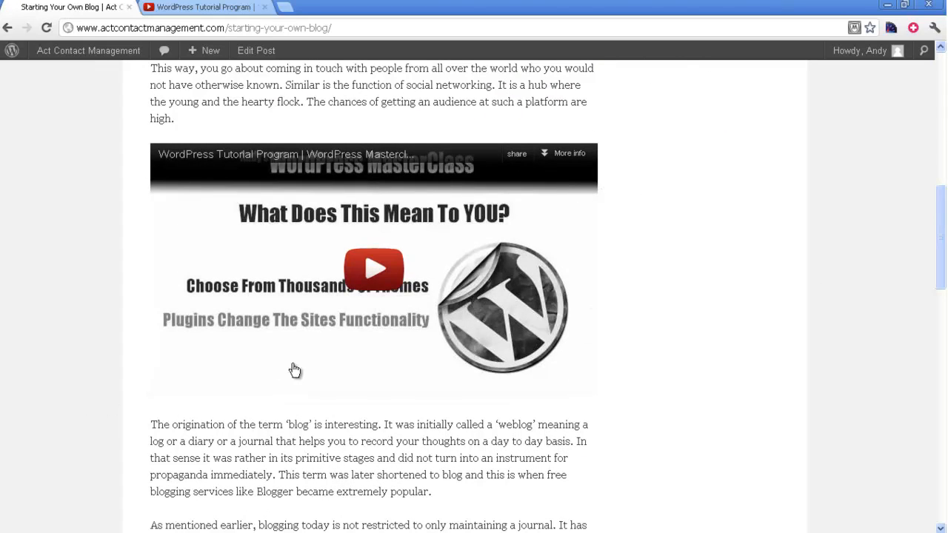
pyautogui.click(375, 276)
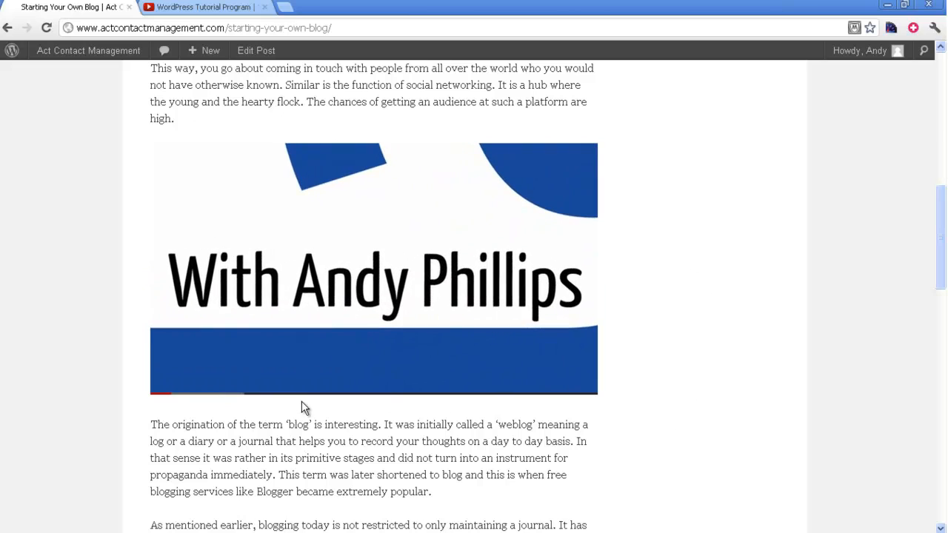
pyautogui.moveTo(308, 379)
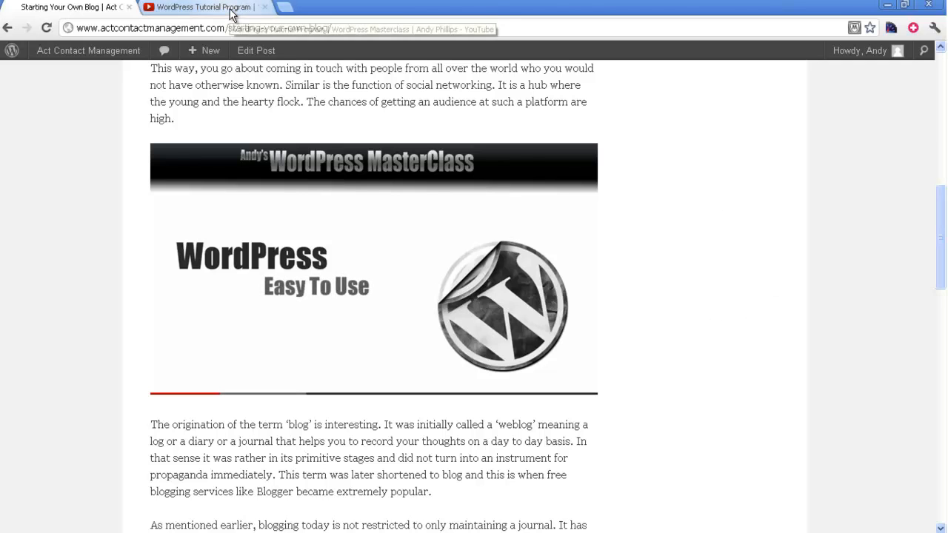
# Reopen the post's HTML source and add a blank line above and below the centred iframe embed code
pyautogui.click(259, 59)
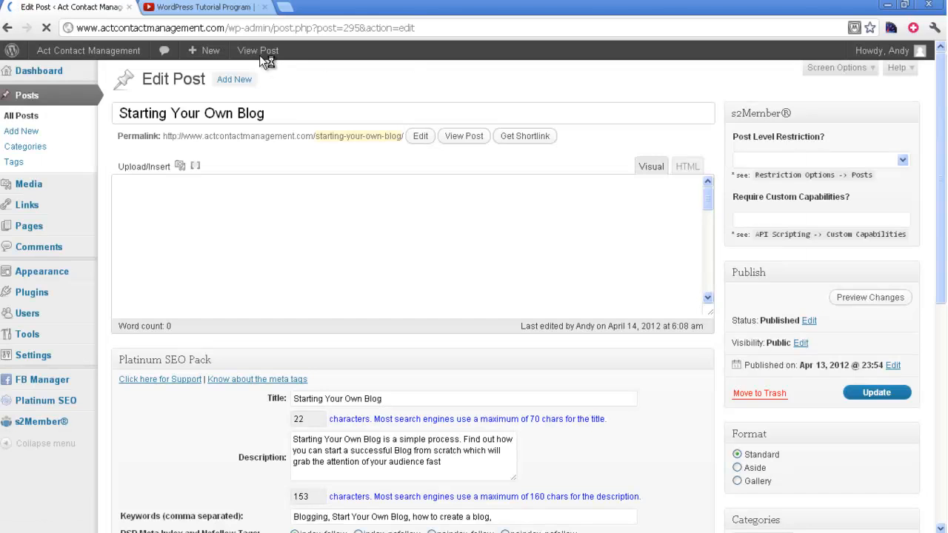
pyautogui.click(687, 166)
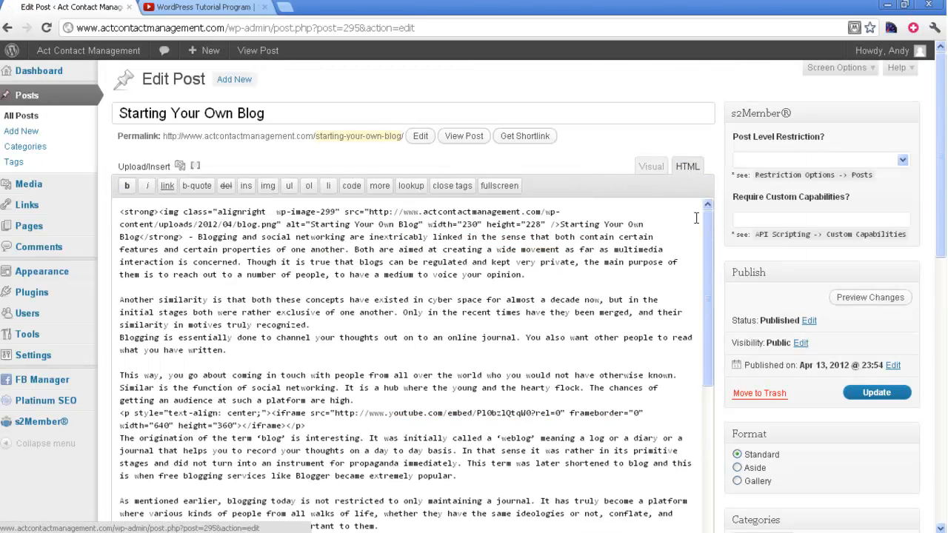
pyautogui.scroll(-3, 705, 236)
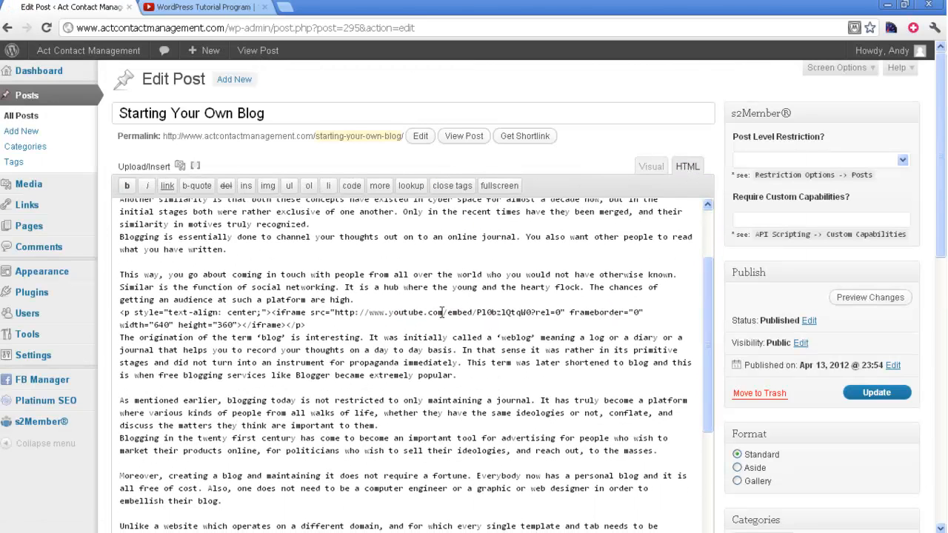
pyautogui.click(363, 297)
pyautogui.press('Return')
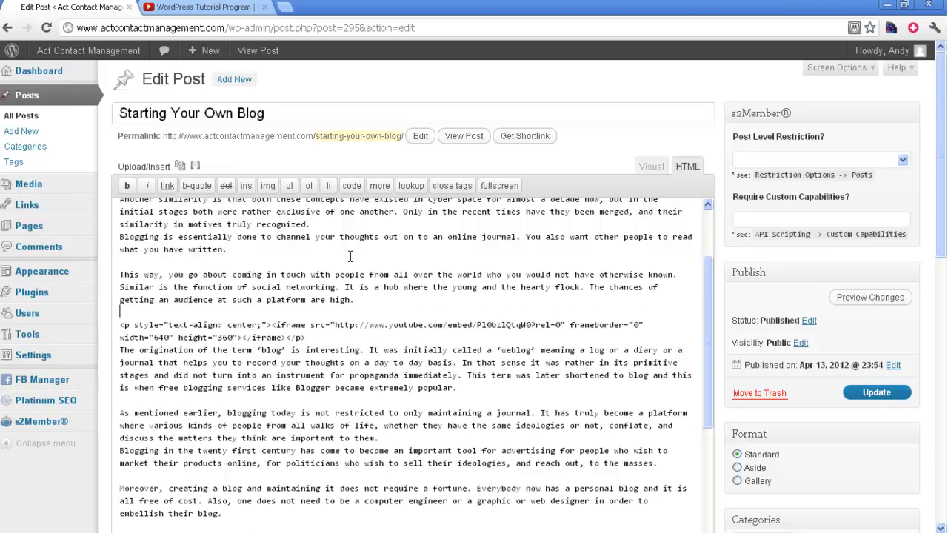
pyautogui.click(348, 335)
pyautogui.press('Return')
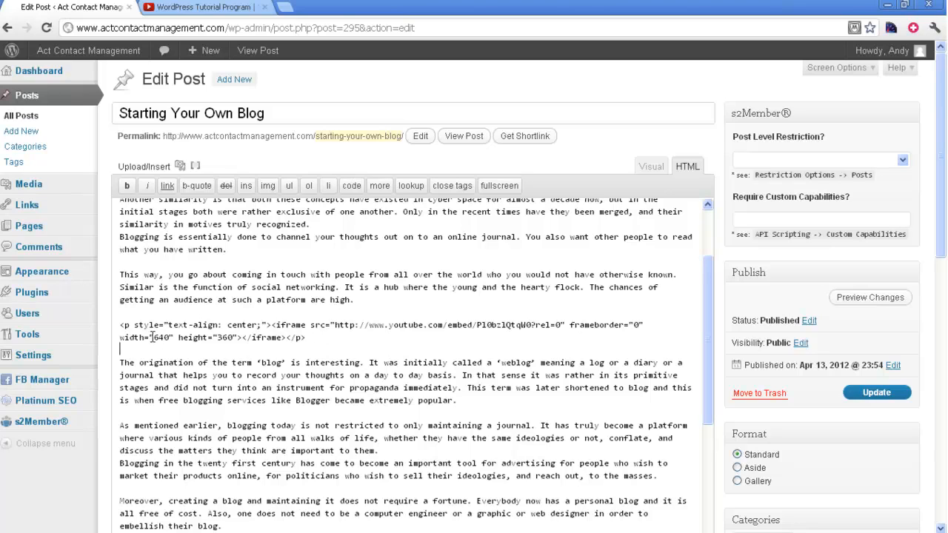
# Examine the width and height values in the video's iframe embed code
pyautogui.moveTo(154, 337); pyautogui.dragTo(170, 337)
pyautogui.moveTo(217, 337); pyautogui.dragTo(231, 338)
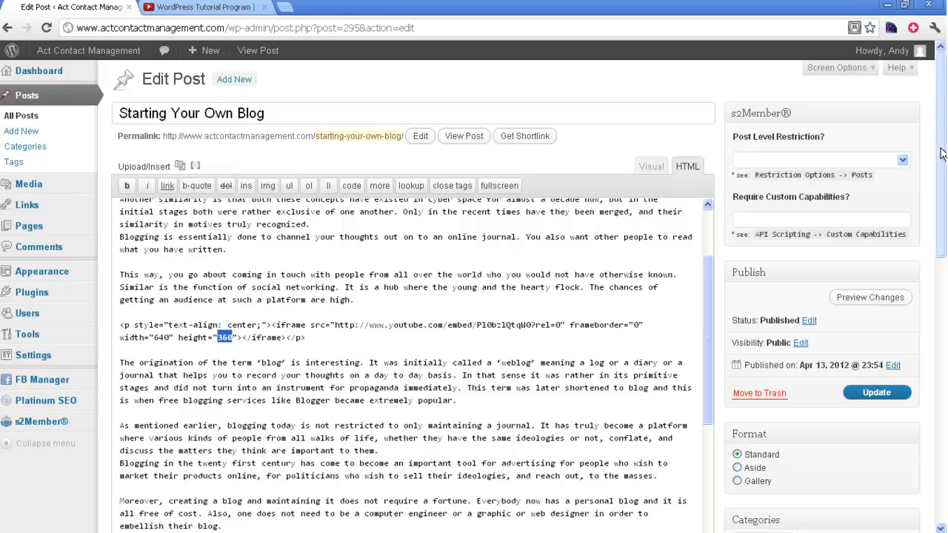
# Remove the post from the Video News category and assign it to the Keywords category
pyautogui.moveTo(942, 153); pyautogui.dragTo(941, 300)
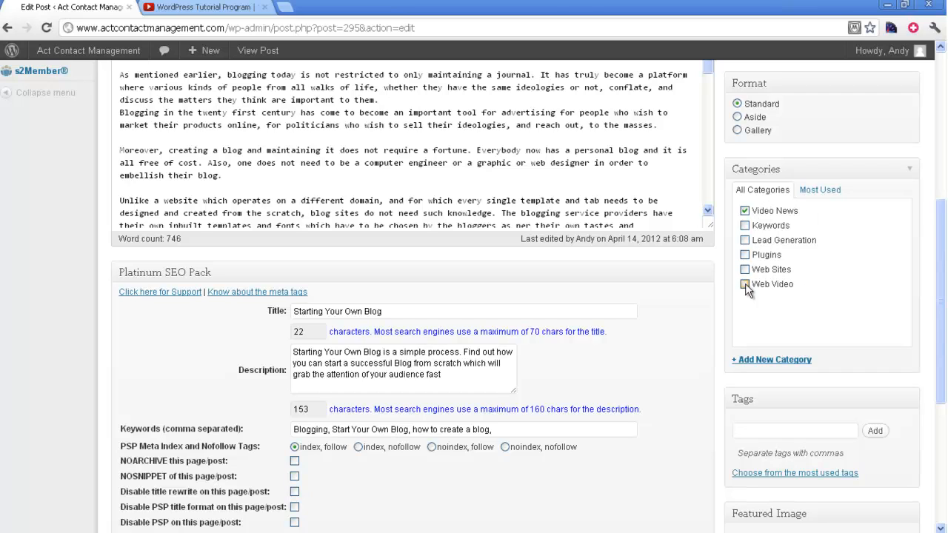
pyautogui.click(744, 211)
pyautogui.click(744, 225)
# Add a new category named Blogging to the post and clear the Keywords category
pyautogui.click(764, 360)
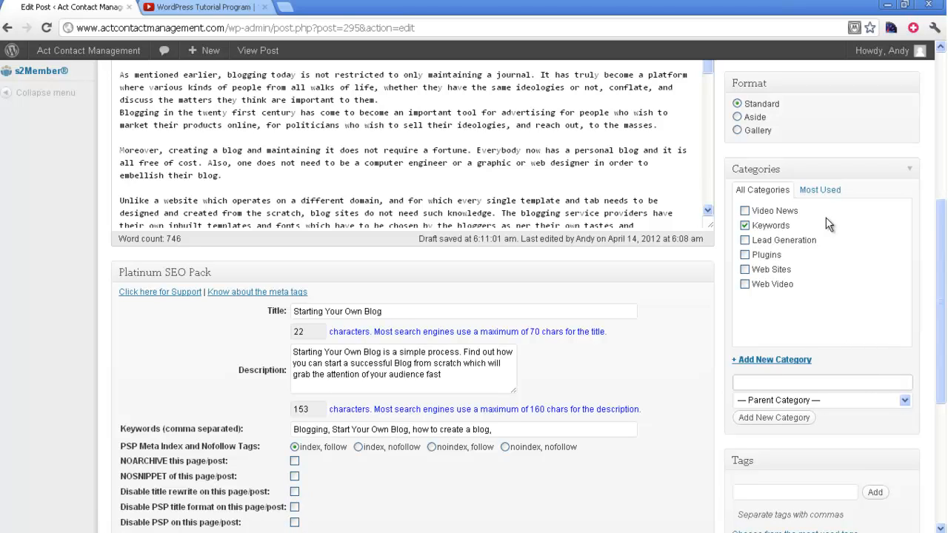
pyautogui.write('Blogging')
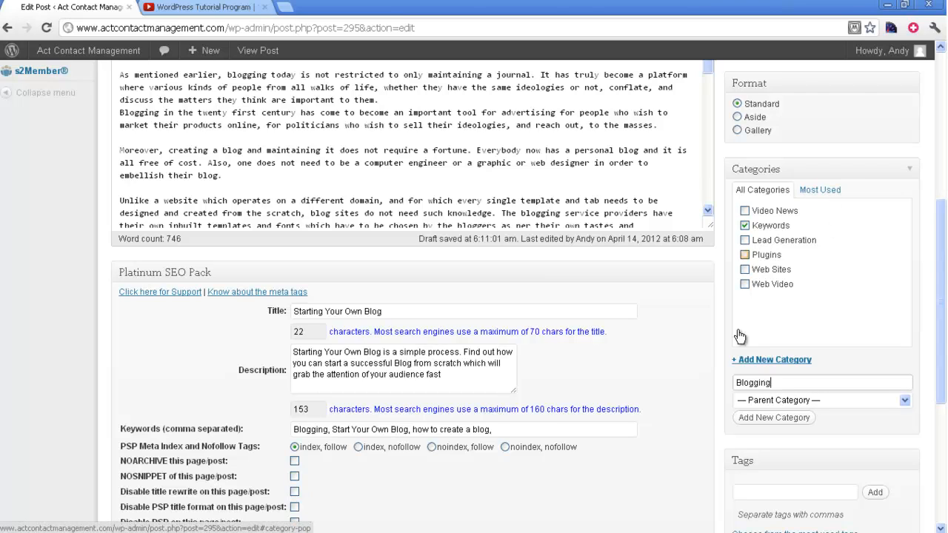
pyautogui.click(775, 422)
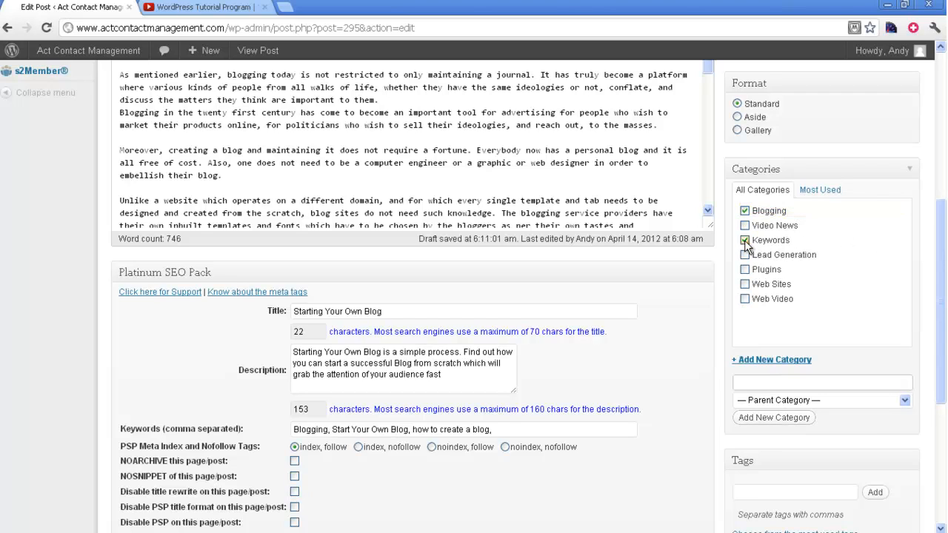
pyautogui.click(745, 240)
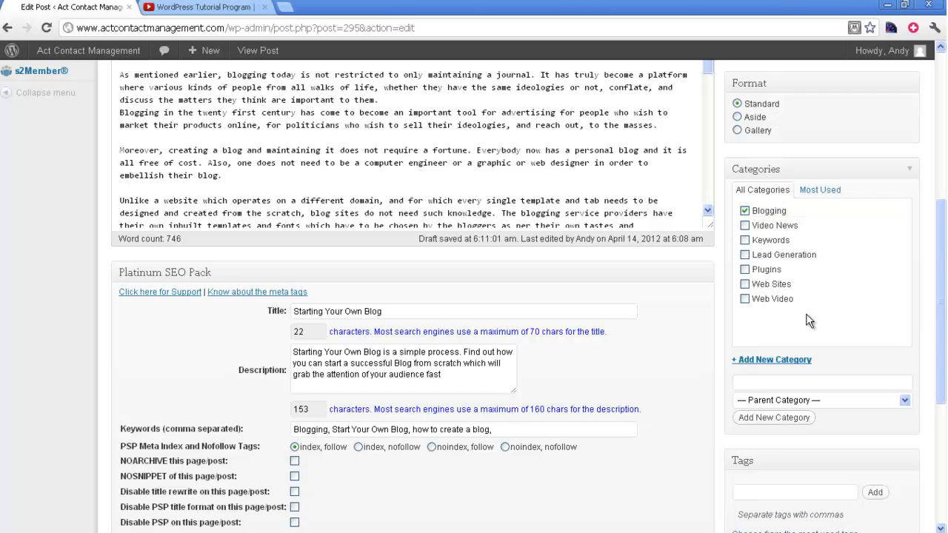
# Update the post and review the published version, including its bold "Starting Your Own Blog" opening text
pyautogui.moveTo(936, 329); pyautogui.dragTo(945, 209)
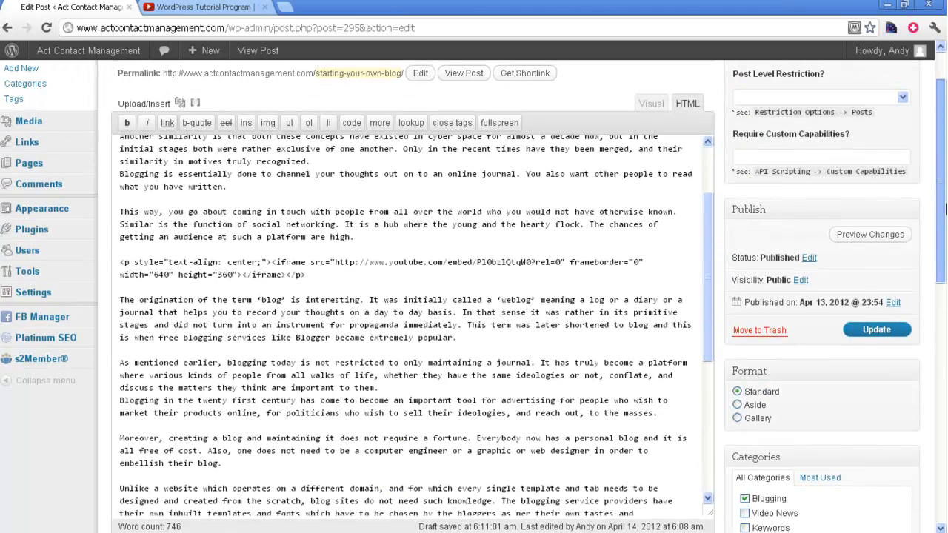
pyautogui.click(872, 330)
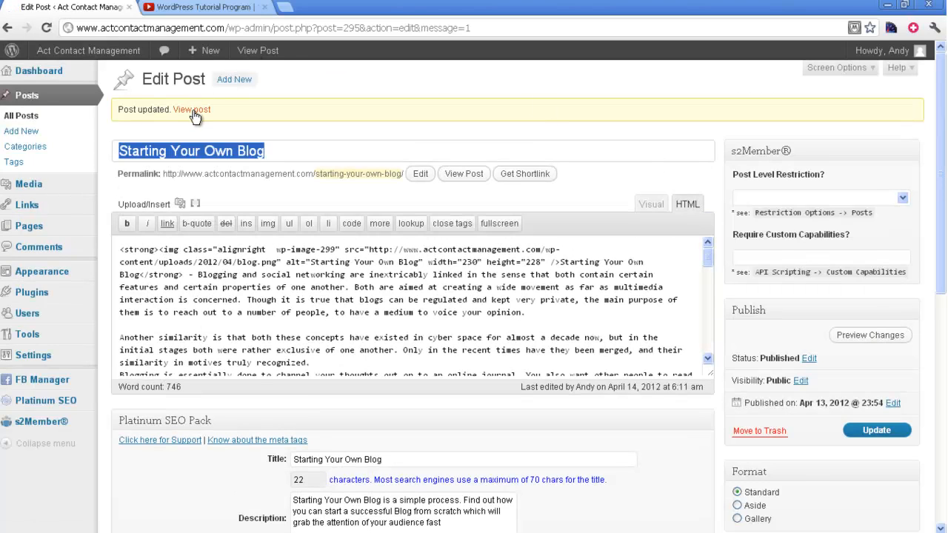
pyautogui.click(192, 111)
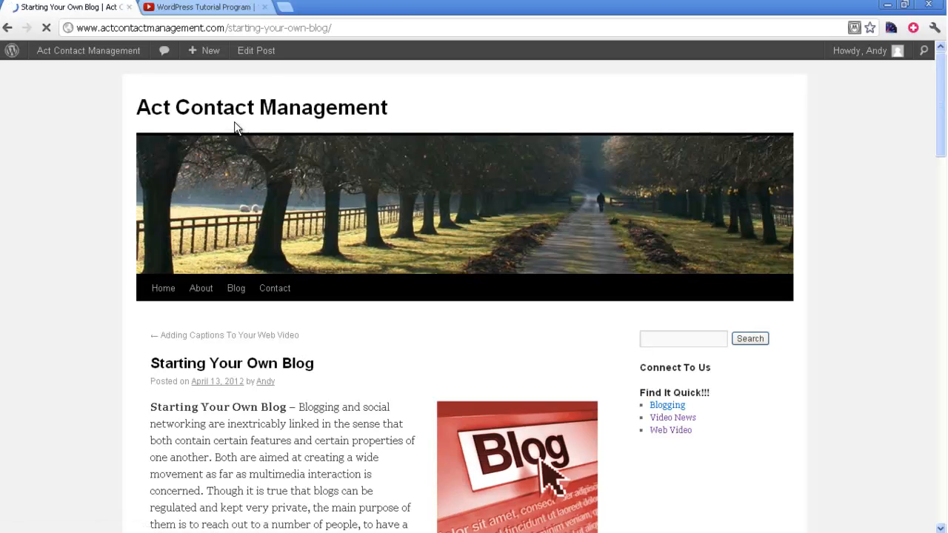
pyautogui.moveTo(941, 111); pyautogui.dragTo(944, 163)
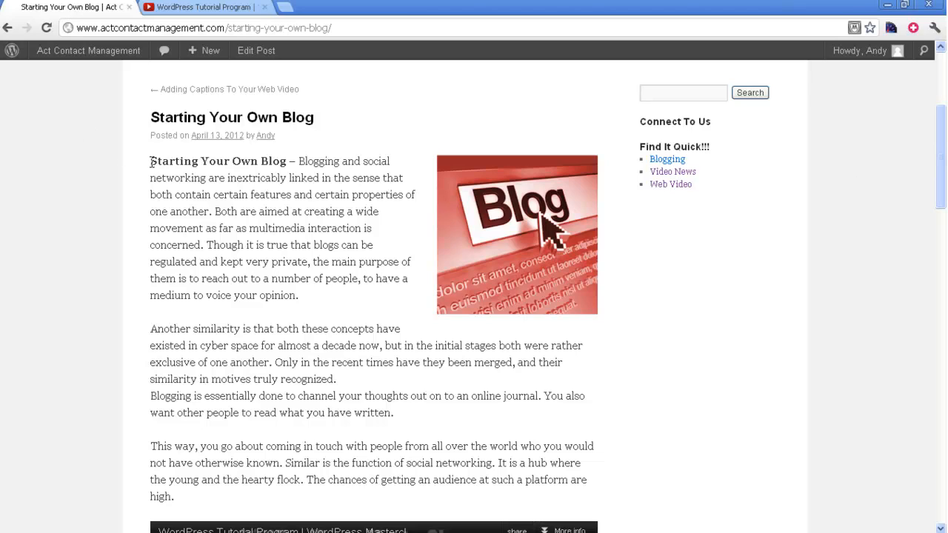
pyautogui.moveTo(150, 162); pyautogui.dragTo(286, 162)
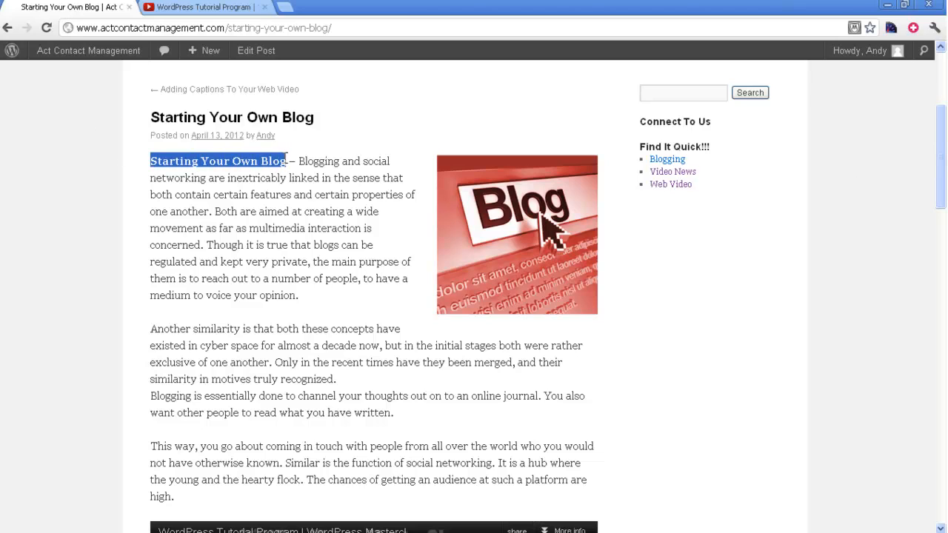
pyautogui.click(322, 215)
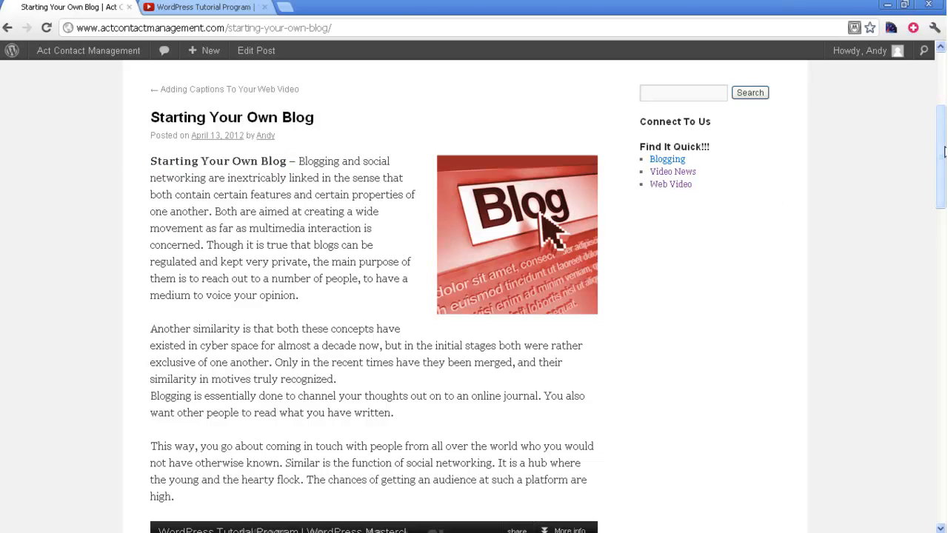
pyautogui.moveTo(942, 152); pyautogui.dragTo(934, 55)
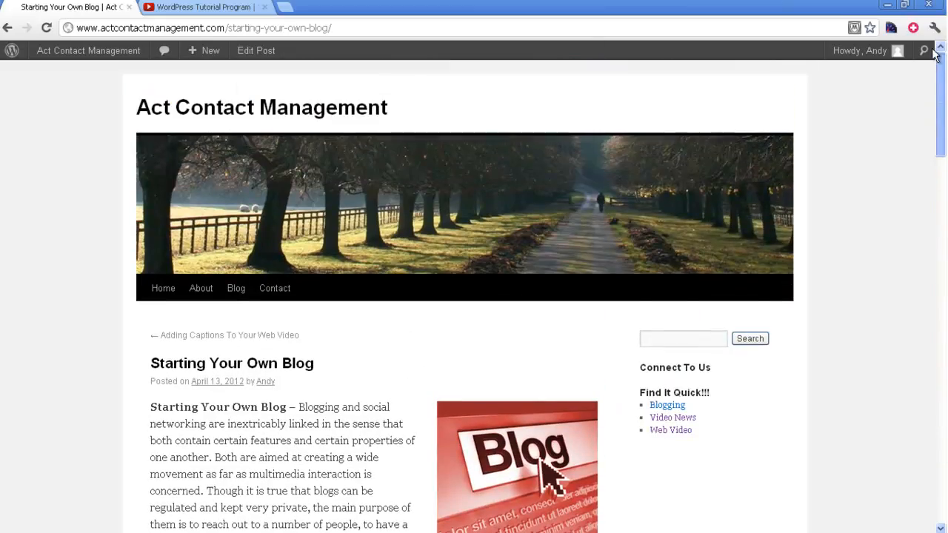